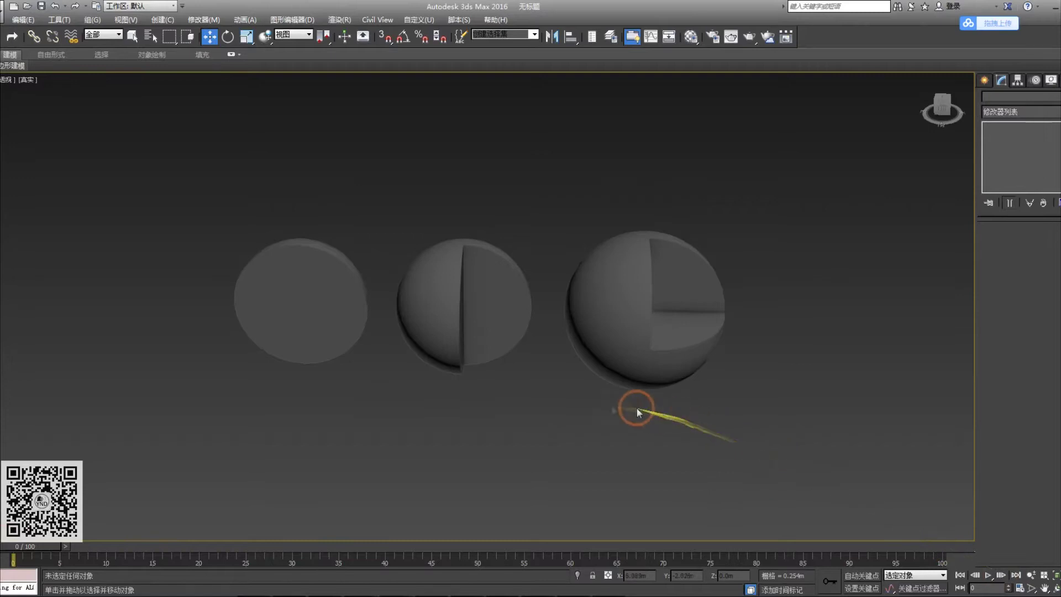
Step: Show edged faces in the viewport and assign the 01 - Default material to all three cut spheres
scroll(429, 396, "up", 10)
key("F4")
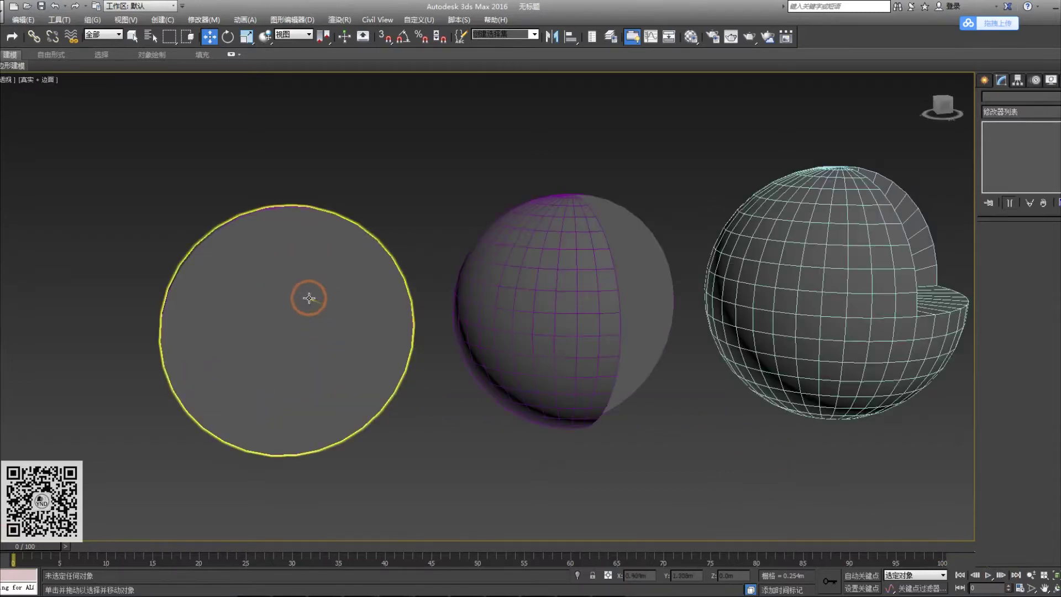
scroll(309, 298, "down", 5)
middle_click_drag(426, 280, 371, 308, "alt")
left_click_drag(185, 208, 734, 448)
key("z")
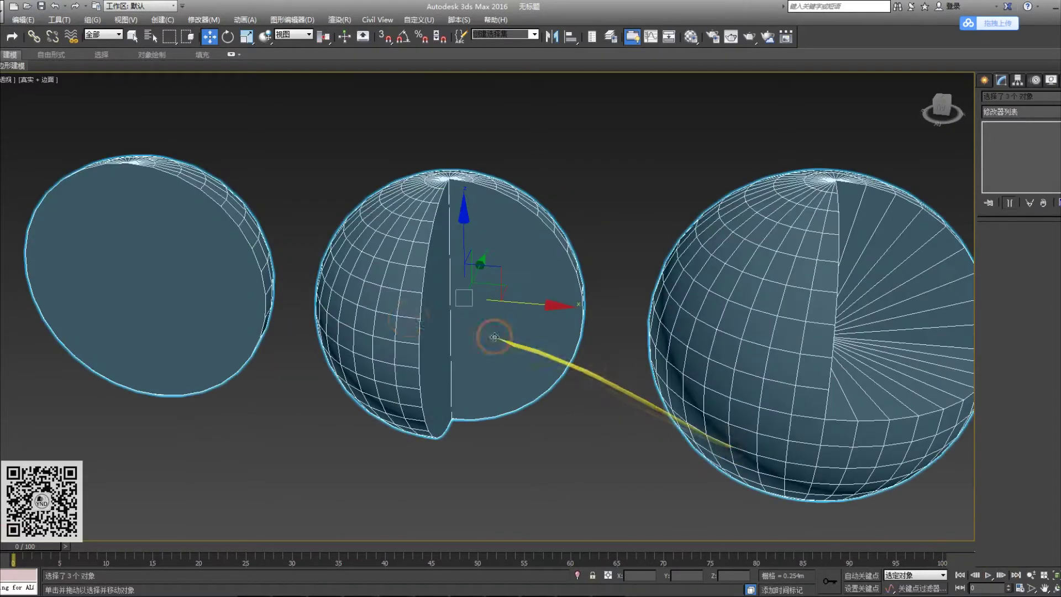
key("m")
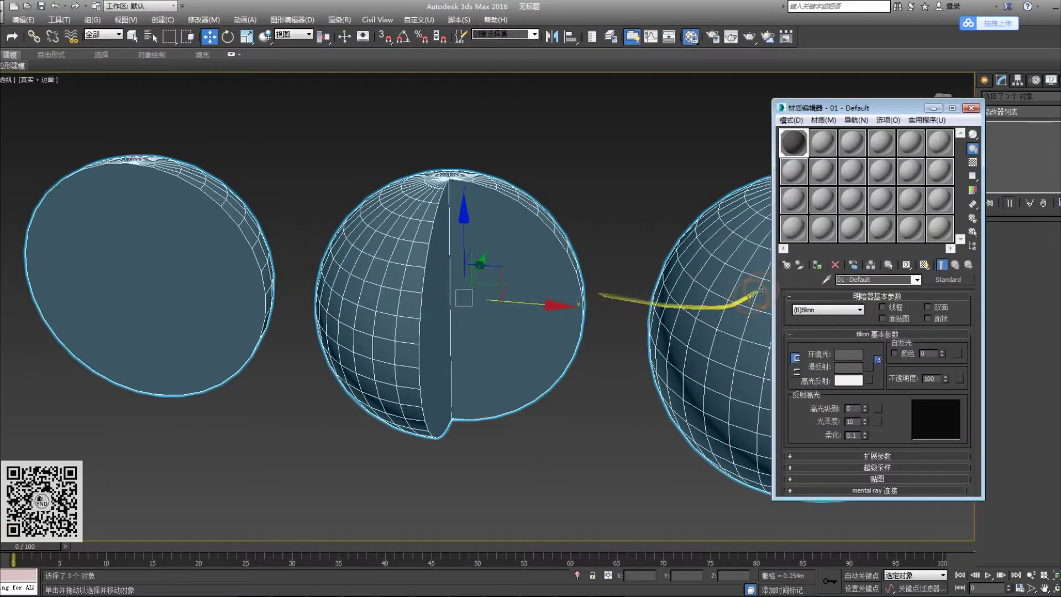
left_click(824, 268)
key("m")
Step: Set the object colour of the three selected spheres to black and clear the selection
left_click(1057, 97)
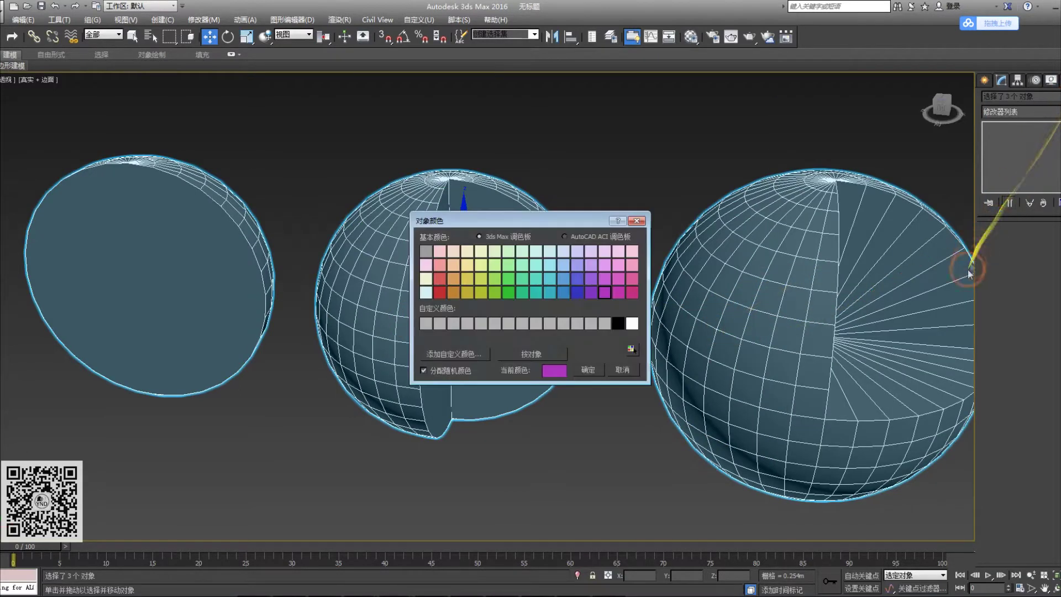
left_click(581, 370)
left_click(598, 439)
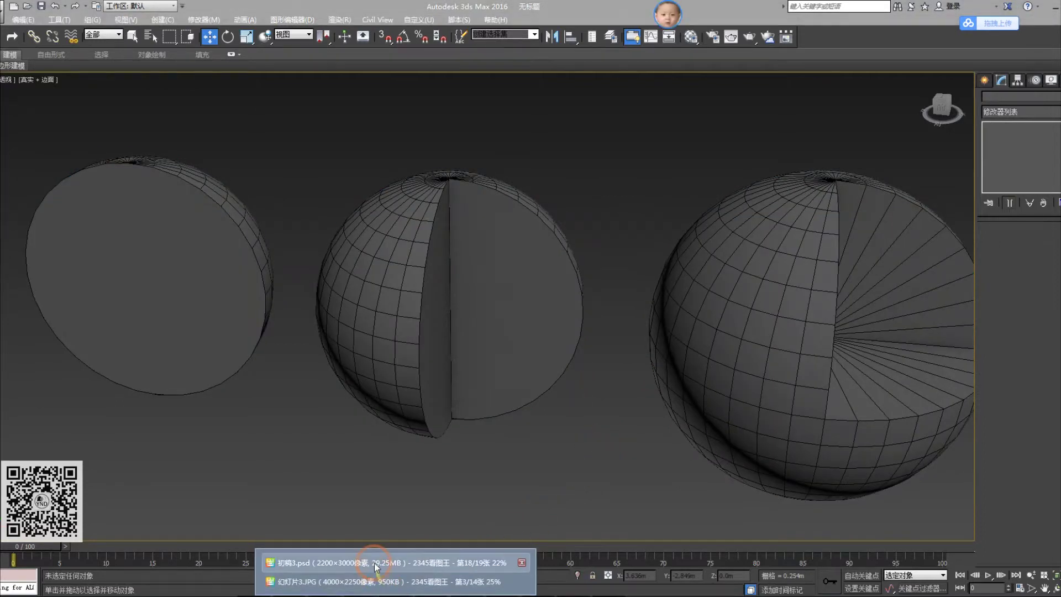
Step: Open the reference image 幻灯片3.JPG in the image viewer and examine the layered Earth core-shell model
left_click(368, 577)
scroll(433, 201, "up", 5)
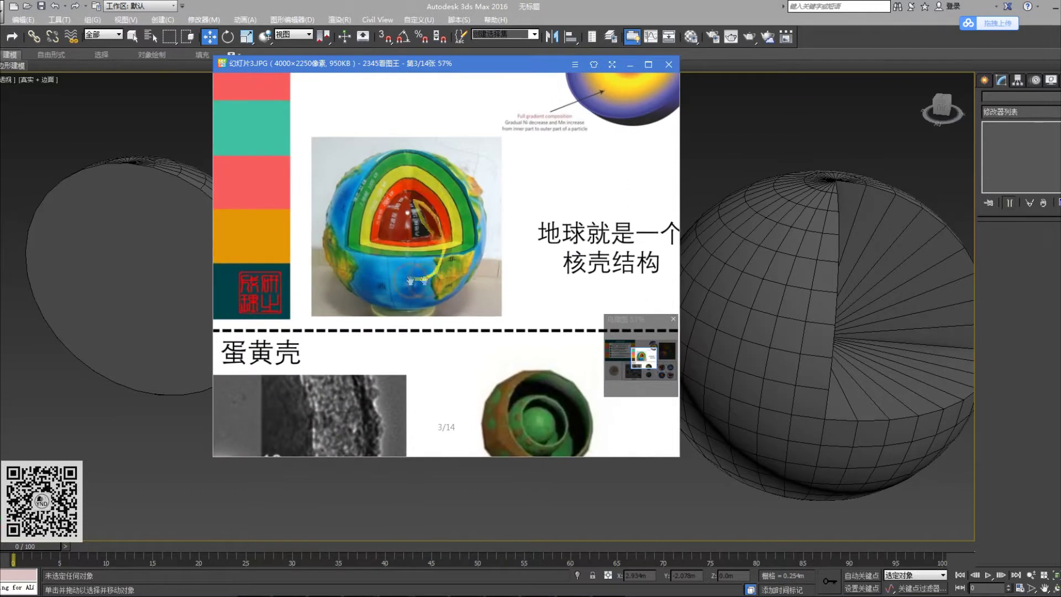
left_click(88, 466)
Step: Select the flat cut face of the leftmost hemisphere at polygon level
left_click(174, 307)
key("z")
middle_click_drag(173, 308, 221, 313, "alt")
scroll(353, 320, "down", 3)
middle_click_drag(509, 331, 389, 257)
scroll(467, 333, "down", 3)
middle_click_drag(390, 381, 1017, 267, "alt")
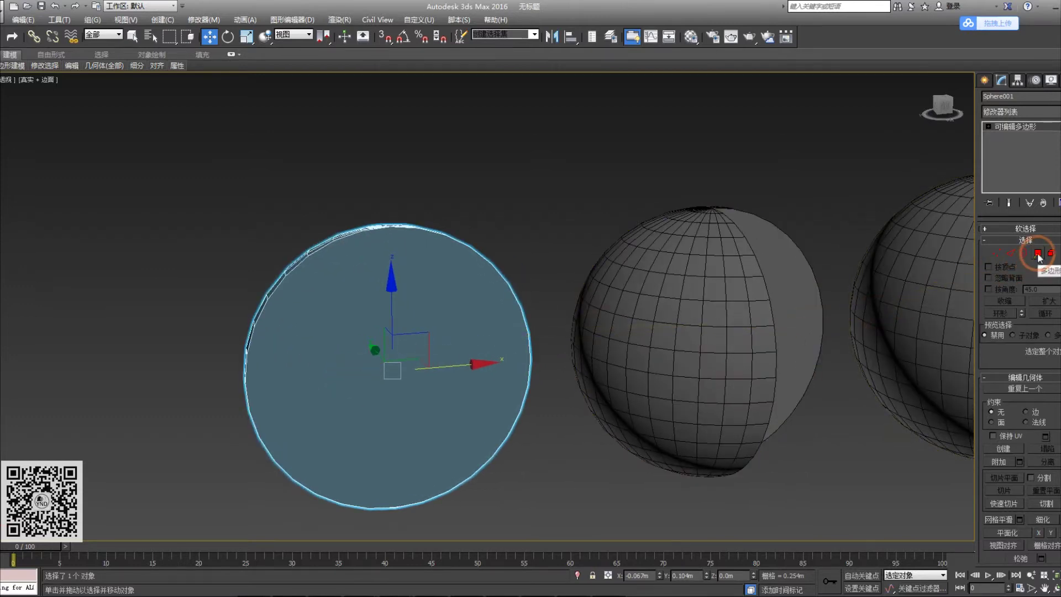
left_click(1038, 253)
left_click(416, 323)
mouse_move(337, 326)
middle_mouse_down("alt")
mouse_move(354, 346)
mouse_move(339, 317)
middle_mouse_up("alt")
Step: Bring up the polygon editing commands for the selected face and capture a screenshot to annotate with the pen
right_click(395, 273)
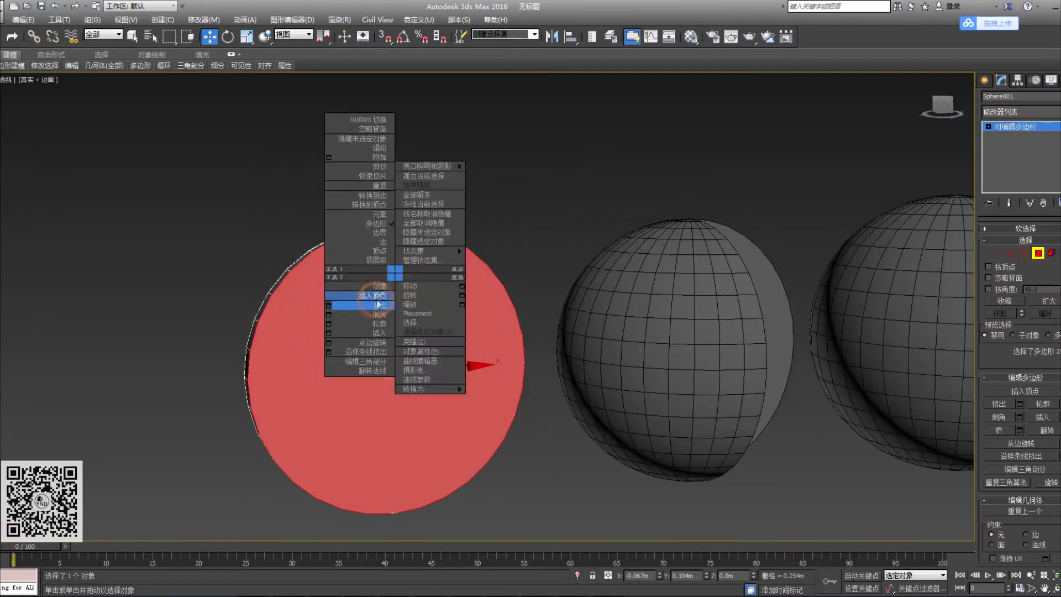
key("ctrl+alt+a")
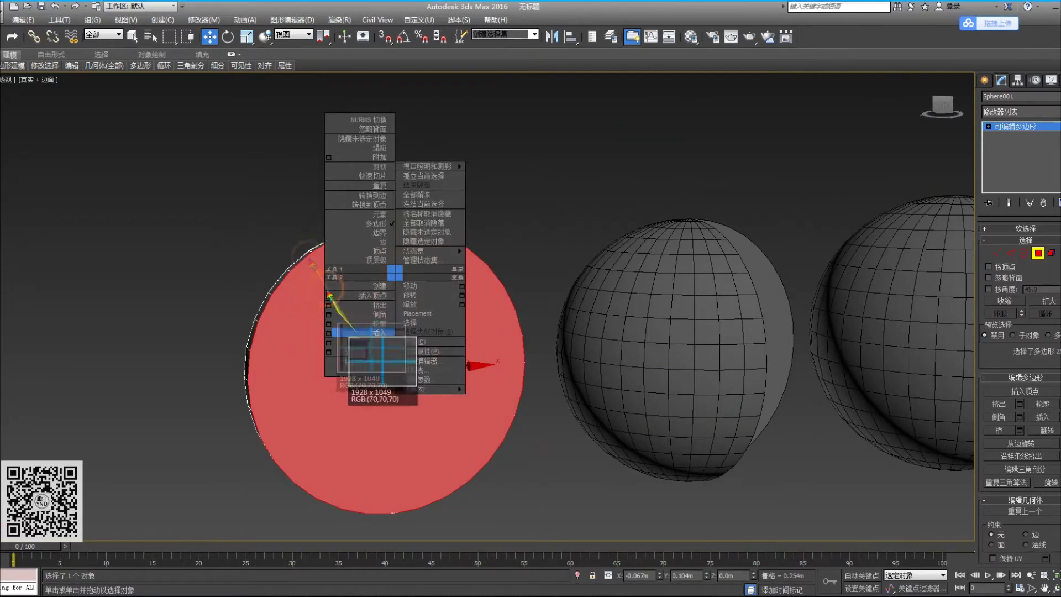
left_click_drag(227, 37, 612, 496)
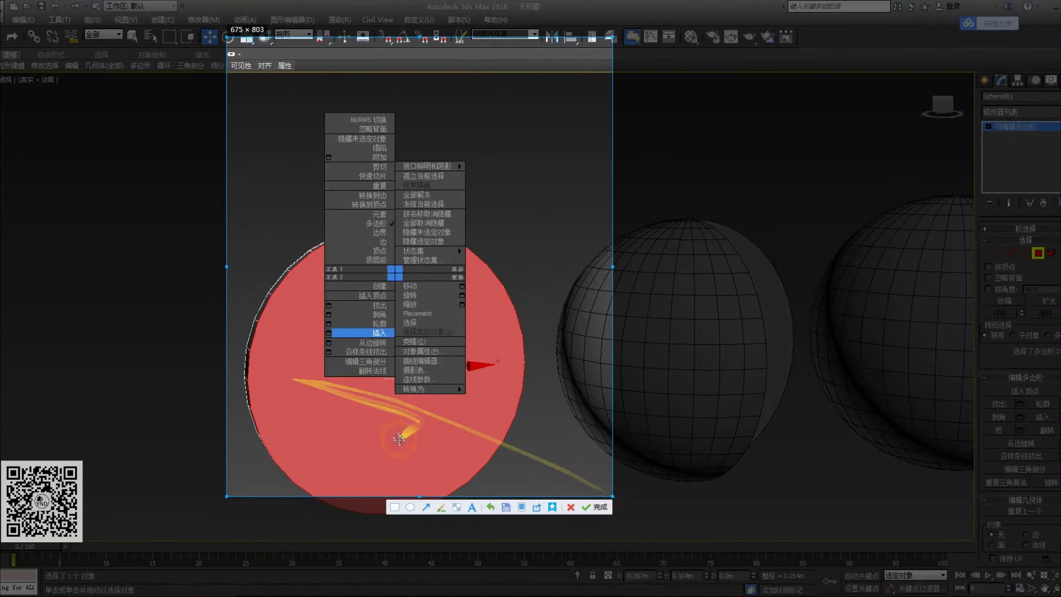
left_click(441, 506)
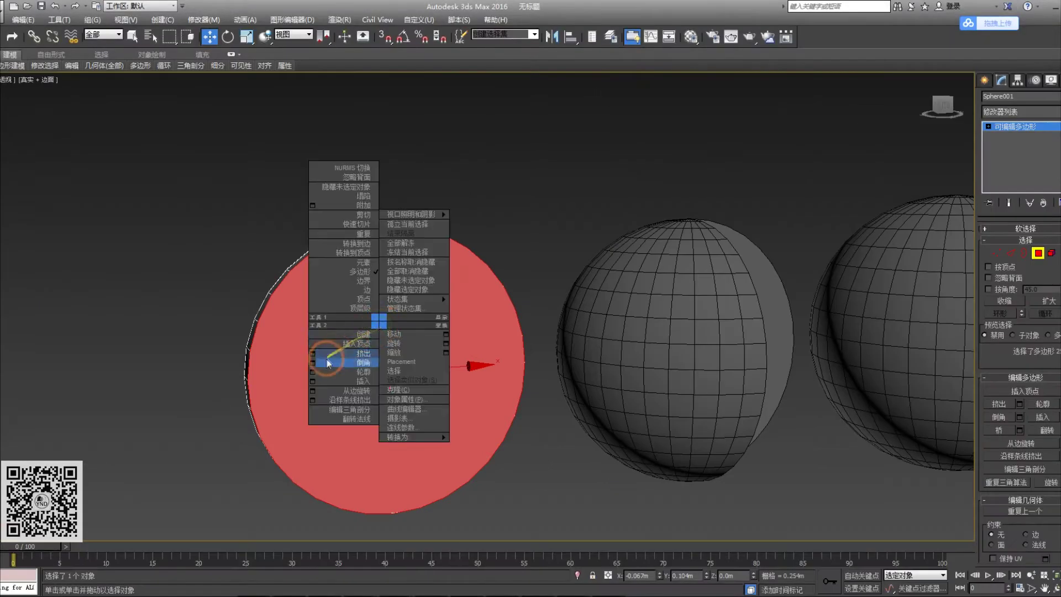
Step: Open the Inset settings for the selected cut face and take a temporary screenshot of the preview
left_click(313, 382)
middle_click_drag(333, 392, 330, 367)
key("ctrl+alt+a")
left_click_drag(189, 146, 693, 568)
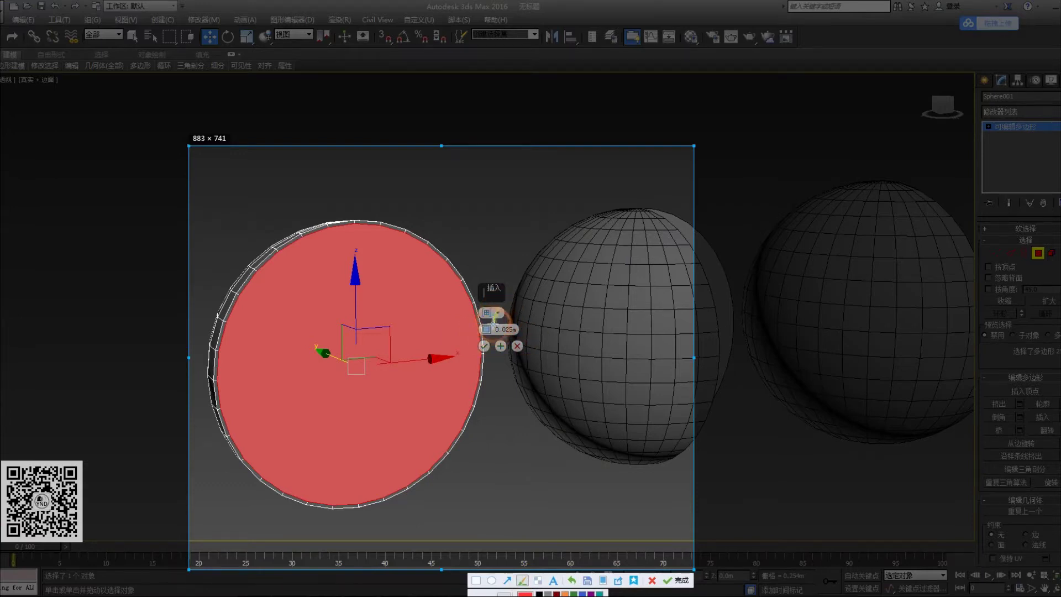
key("Escape")
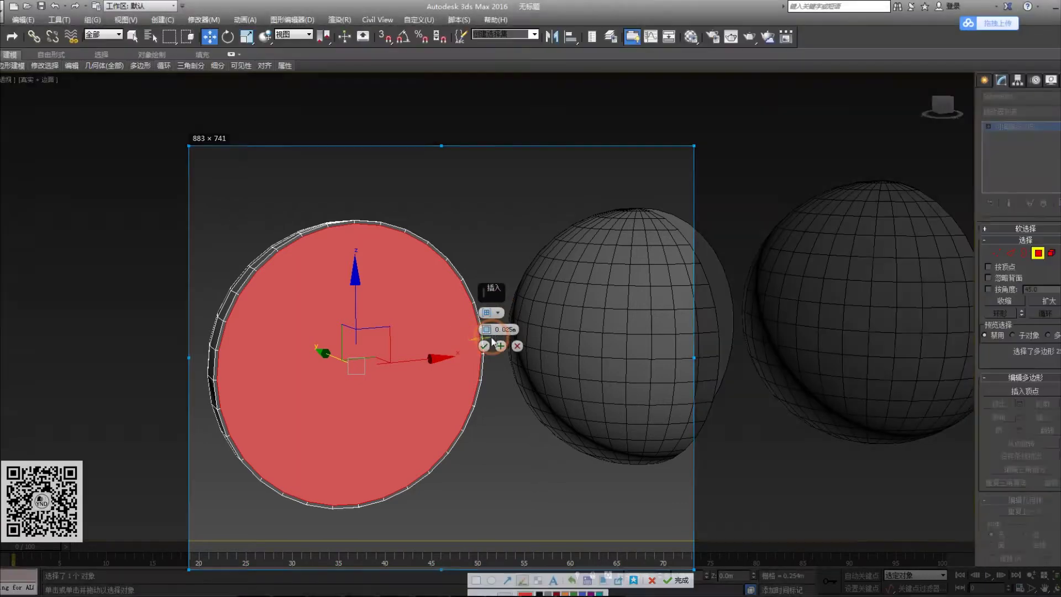
Step: Inset the hemisphere's cut face far enough to leave a wide outer ring, and select the inner disc
left_click_drag(485, 330, 485, 285)
middle_click_drag(487, 371, 411, 376, "alt")
key("4")
left_click(515, 439)
left_click(423, 388)
key("4")
left_click(348, 354)
middle_click_drag(348, 354, 431, 388, "alt")
left_click(485, 438)
middle_click_drag(485, 440, 339, 363, "alt")
left_click(334, 356)
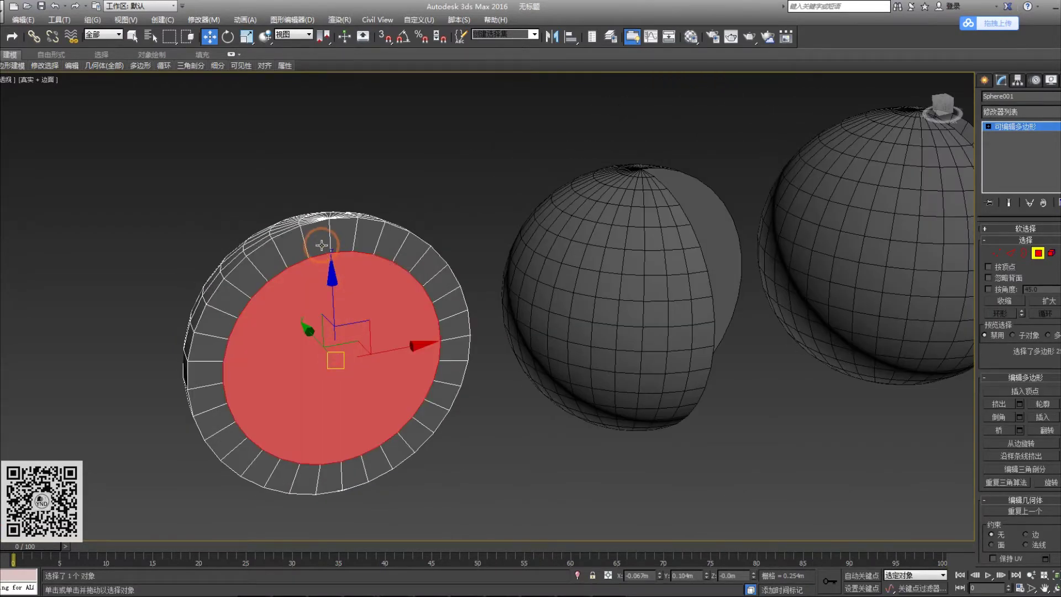
Step: Assign the 02 - Default material to the inner disc and make its diffuse colour near-white
middle_click_drag(519, 349, 473, 362)
key("m")
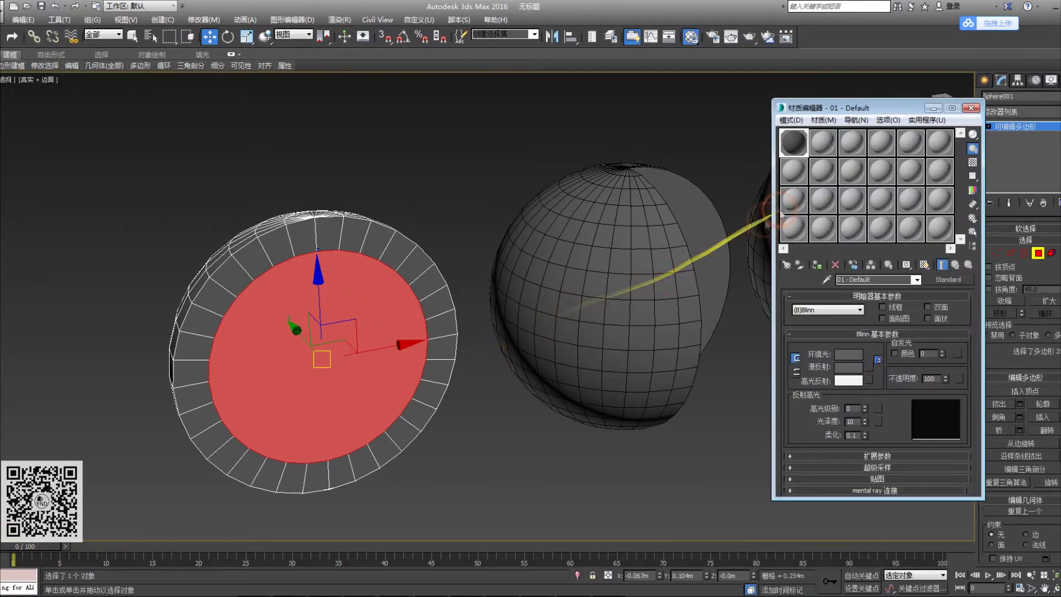
left_click_drag(829, 146, 837, 352)
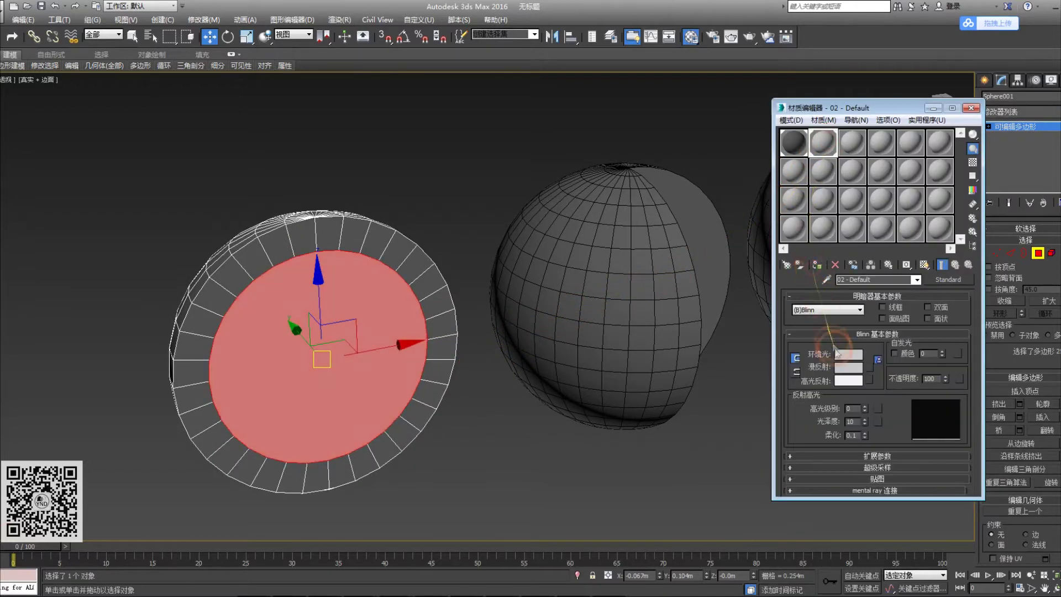
left_click(849, 376)
left_click(324, 153)
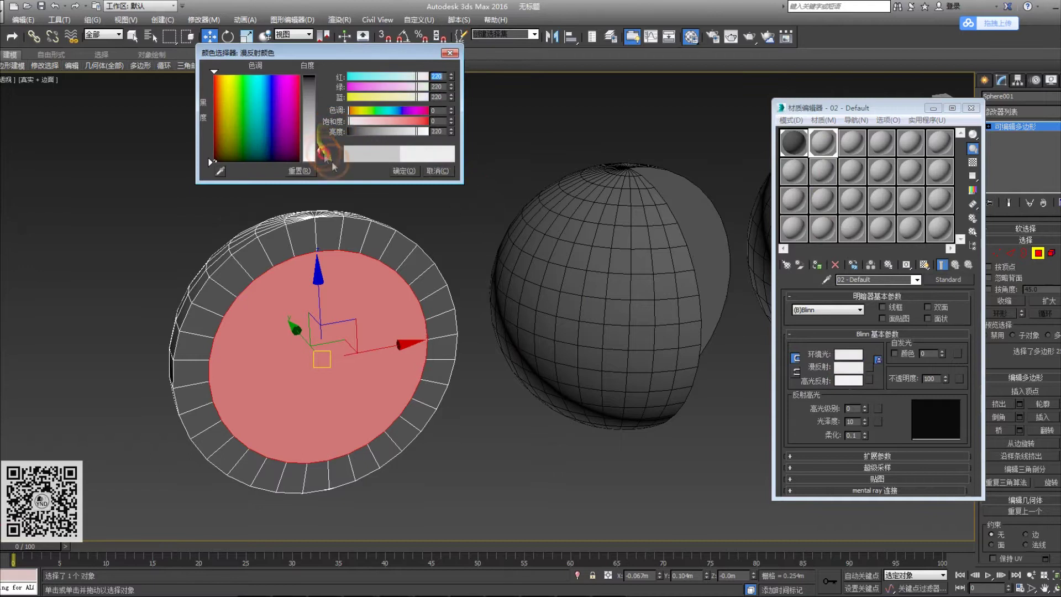
left_click(405, 172)
left_click(469, 182)
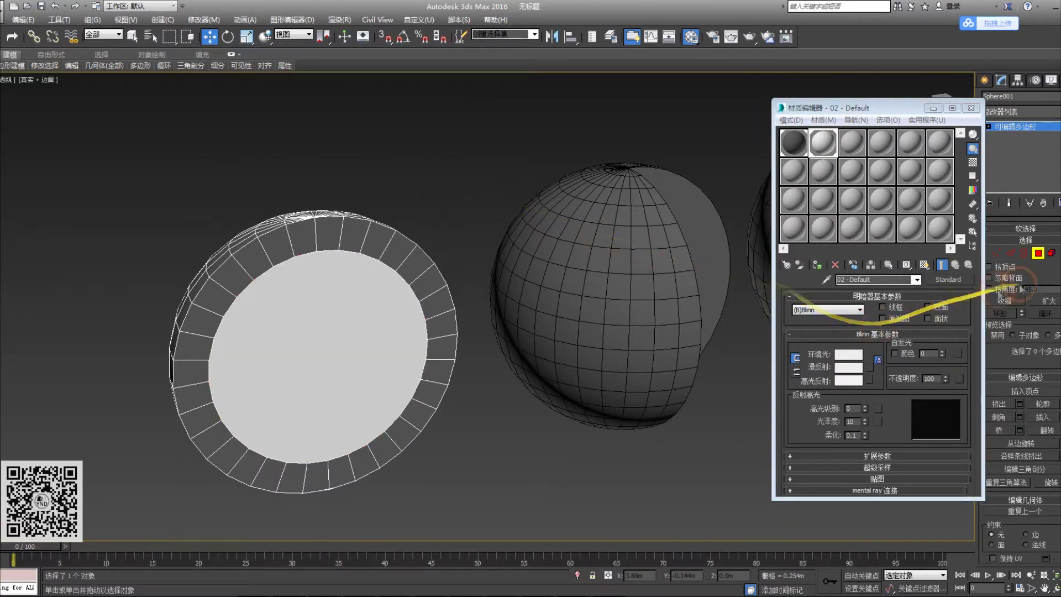
Step: Leave polygon editing and examine the two-tone cross-section with the edges hidden
left_click(1042, 258)
left_click(509, 450)
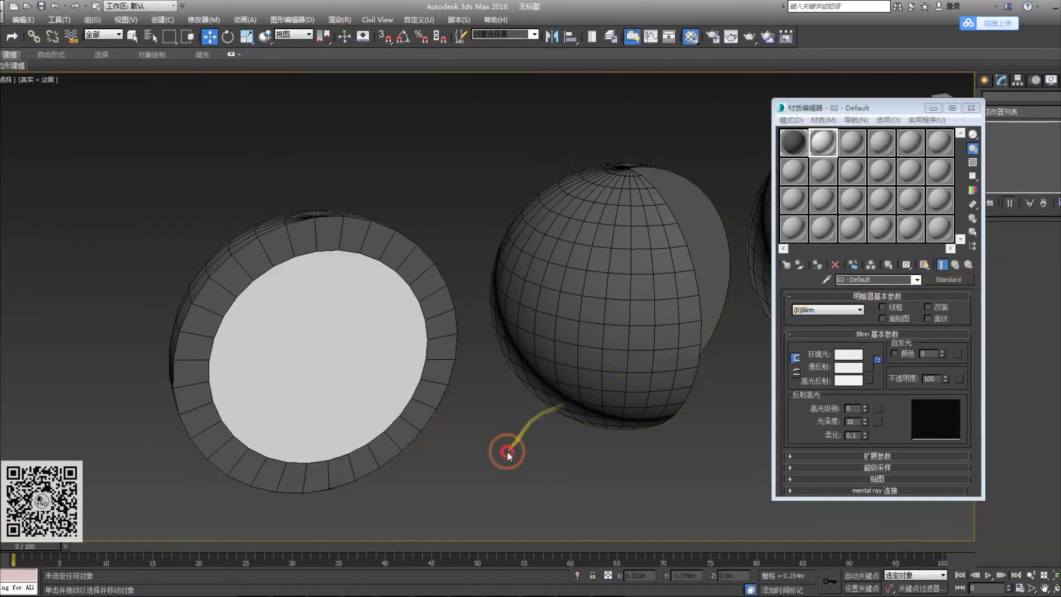
scroll(453, 442, "down", 5)
middle_click_drag(419, 398, 467, 381, "alt")
key("F4")
scroll(422, 375, "up", 2)
middle_click_drag(481, 330, 383, 332, "alt")
scroll(405, 365, "up", 2)
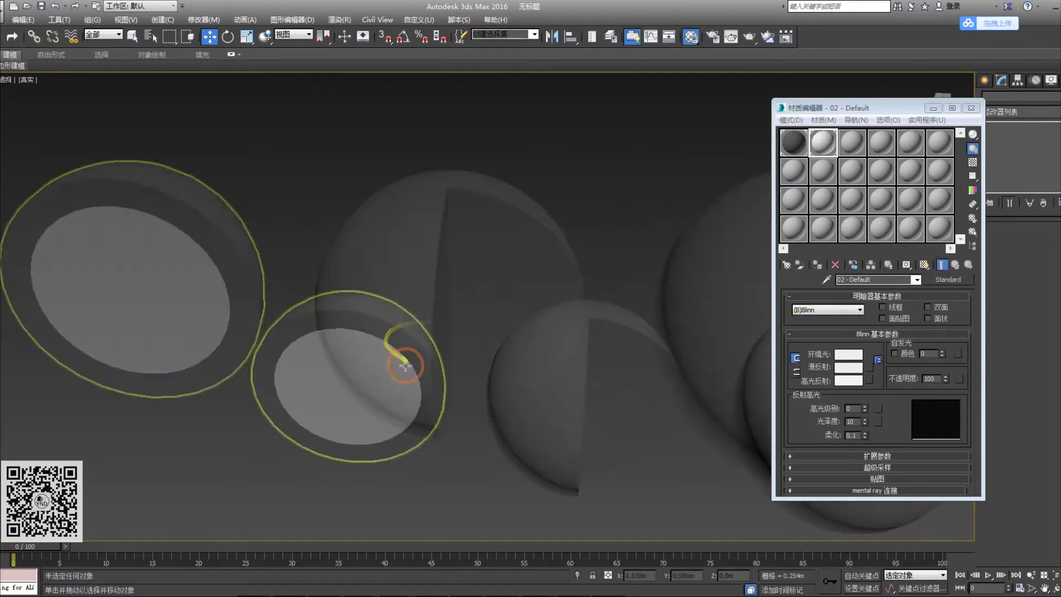
middle_click_drag(366, 367, 424, 391, "alt")
middle_click_drag(330, 384, 478, 276)
Step: Inset the white disc on the left hemisphere to form a smaller central disc, and select that disc
left_click(277, 300)
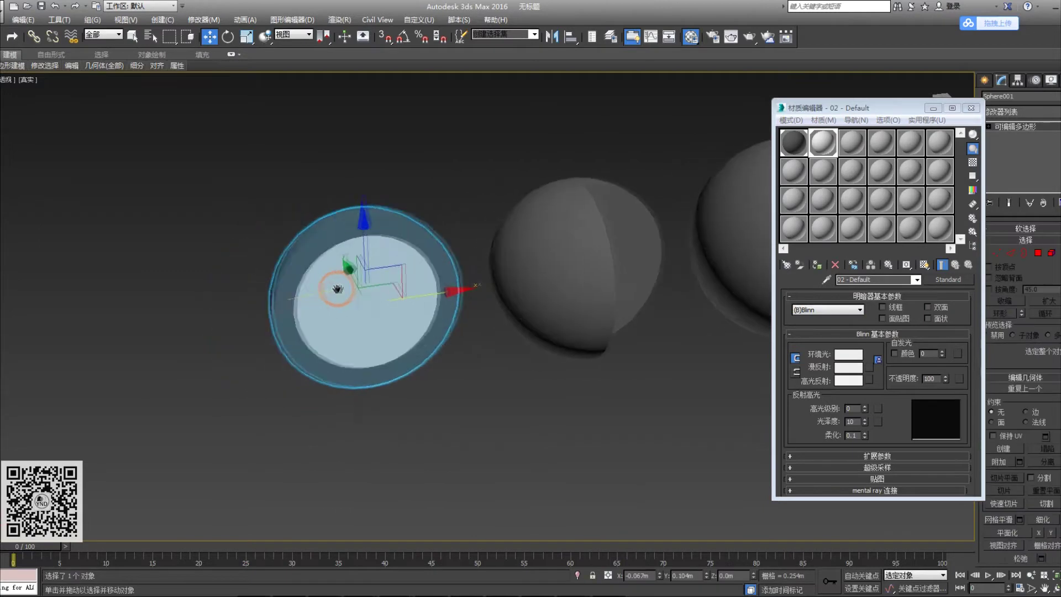
key("F4")
scroll(367, 284, "up", 3)
key("4")
left_click(437, 283)
right_click(420, 276)
left_click(406, 324)
mouse_move(406, 324)
left_mouse_down()
mouse_move(417, 315)
mouse_move(415, 339)
left_mouse_up()
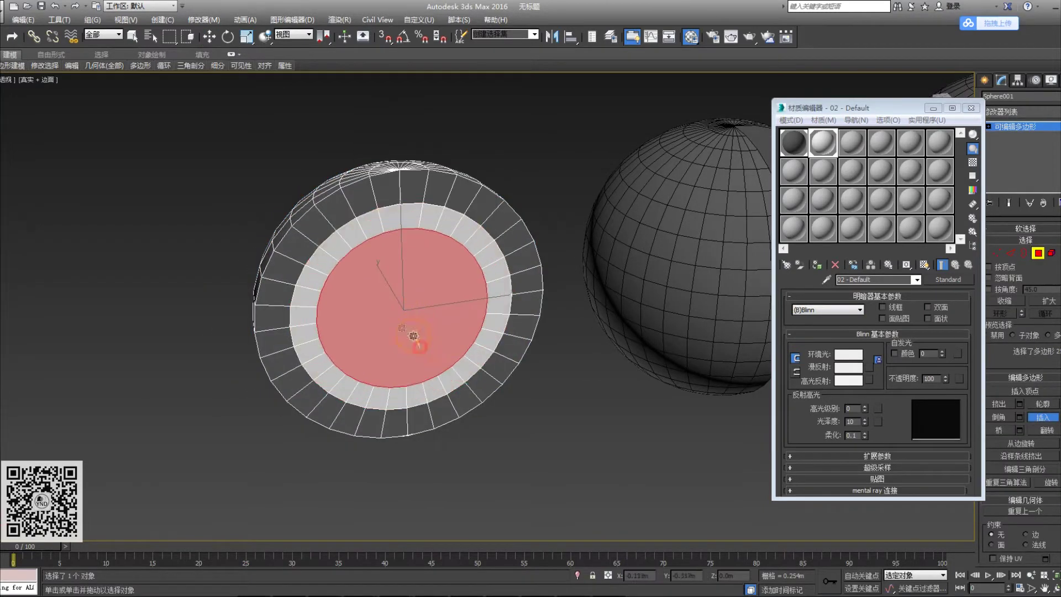
left_click(567, 412)
left_click(444, 298)
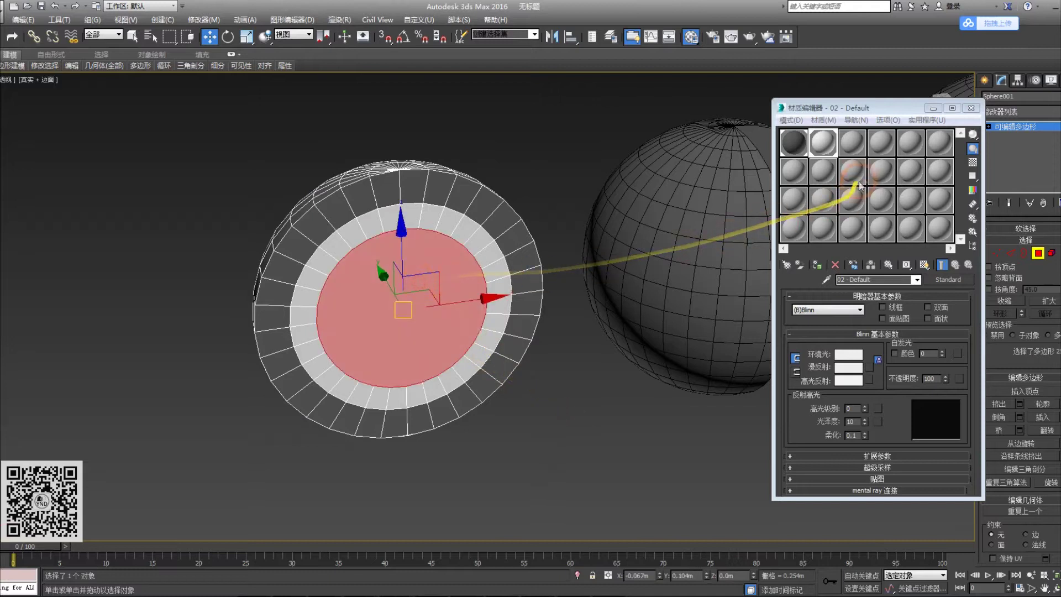
Step: Assign the 03 - Default material to the central disc with a red diffuse colour (255, 3, 3)
left_click(852, 143)
left_click(817, 267)
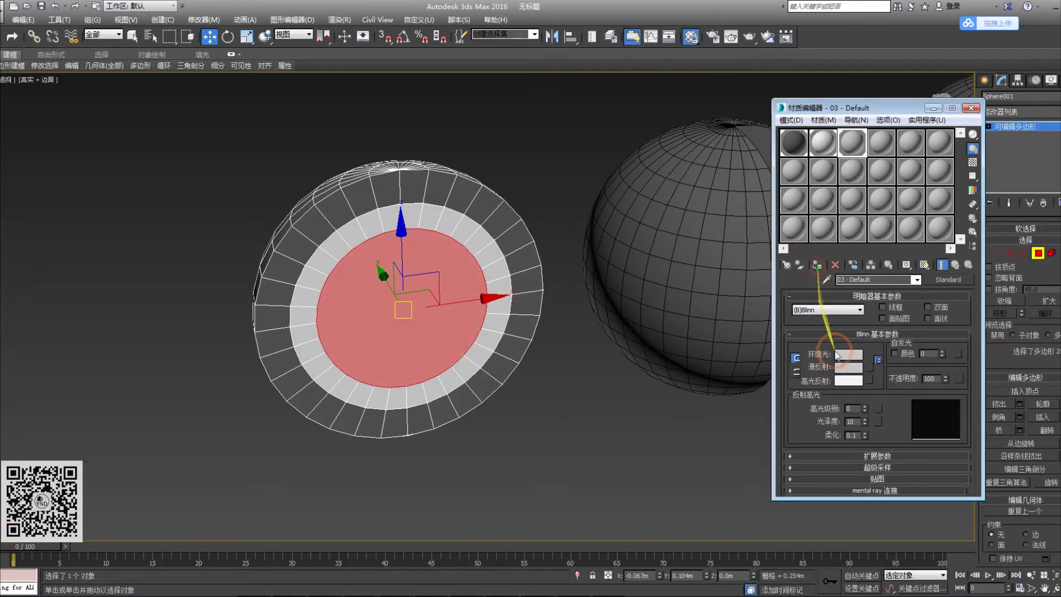
left_click(845, 367)
left_click_drag(309, 150, 309, 76)
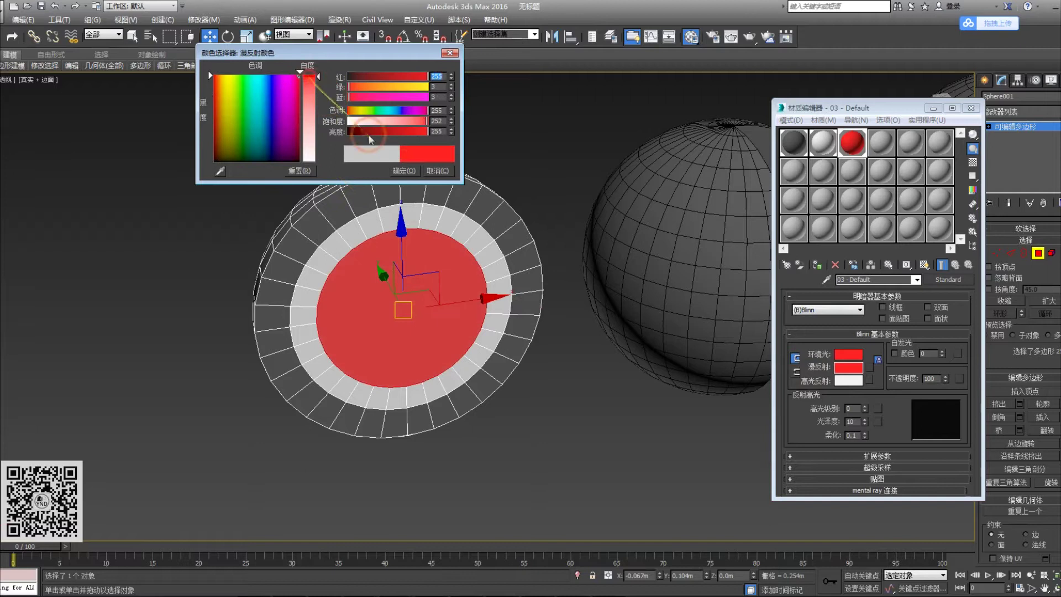
left_click(404, 170)
left_click(534, 169)
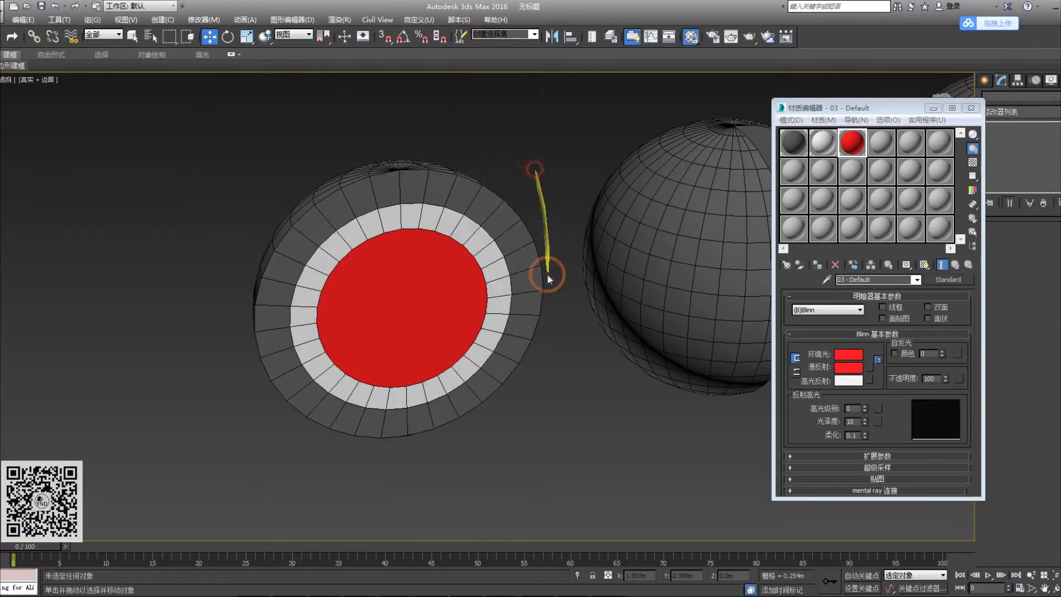
key("F4")
scroll(459, 256, "down", 5)
middle_click_drag(429, 265, 371, 307, "alt")
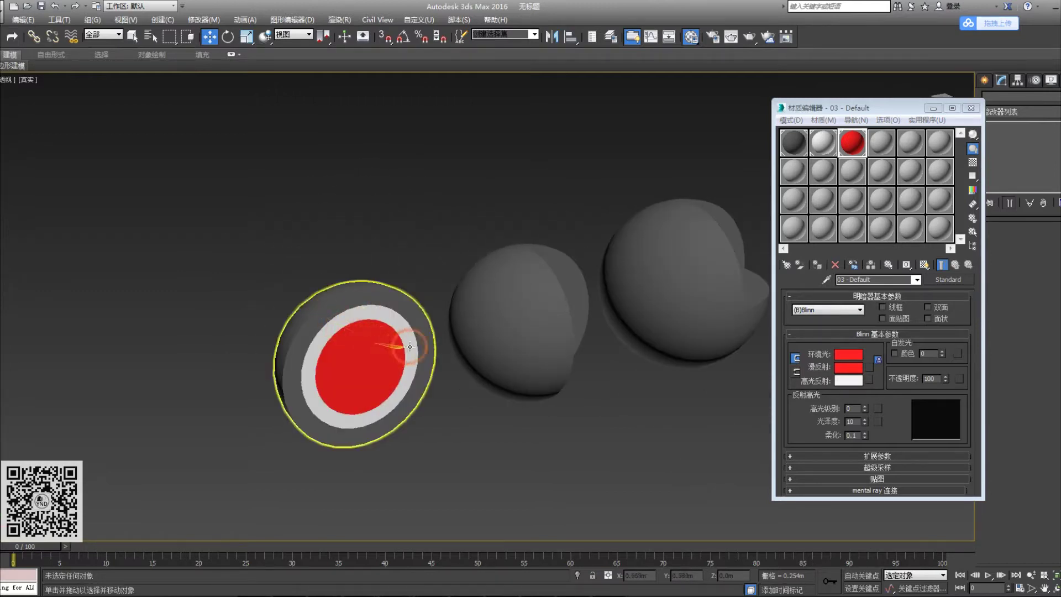
middle_click_drag(374, 347, 454, 334, "alt")
Step: Try to inset both cut faces of the middle sphere together, and undo the inset
key("F4")
scroll(455, 334, "up", 3)
left_click(450, 330)
key("4")
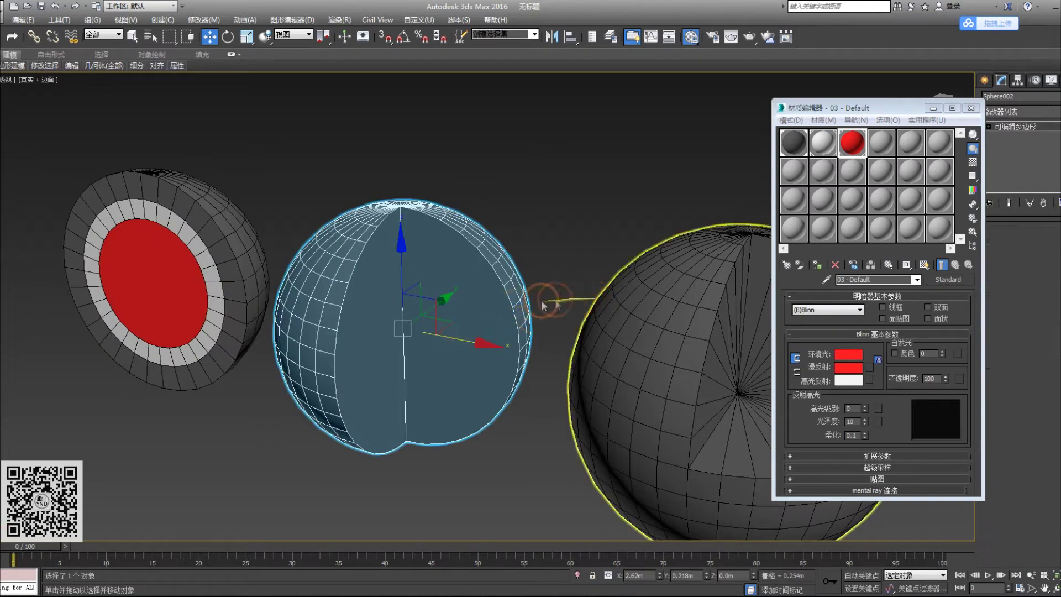
left_click(472, 300)
left_click(390, 301, "ctrl")
right_click(425, 265)
left_click(408, 307)
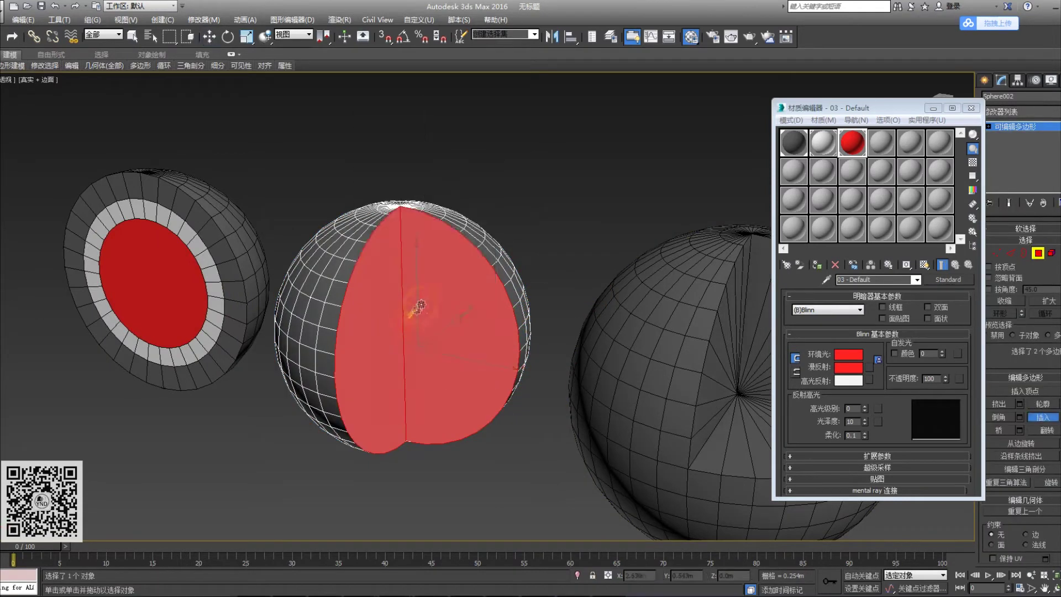
left_click_drag(412, 315, 427, 349)
key("ctrl+z")
Step: Try to inset all the wedge faces inside the largest sphere's cut-out, and undo the inset
middle_click_drag(602, 409, 480, 367)
key("4")
left_click(579, 317)
key("4")
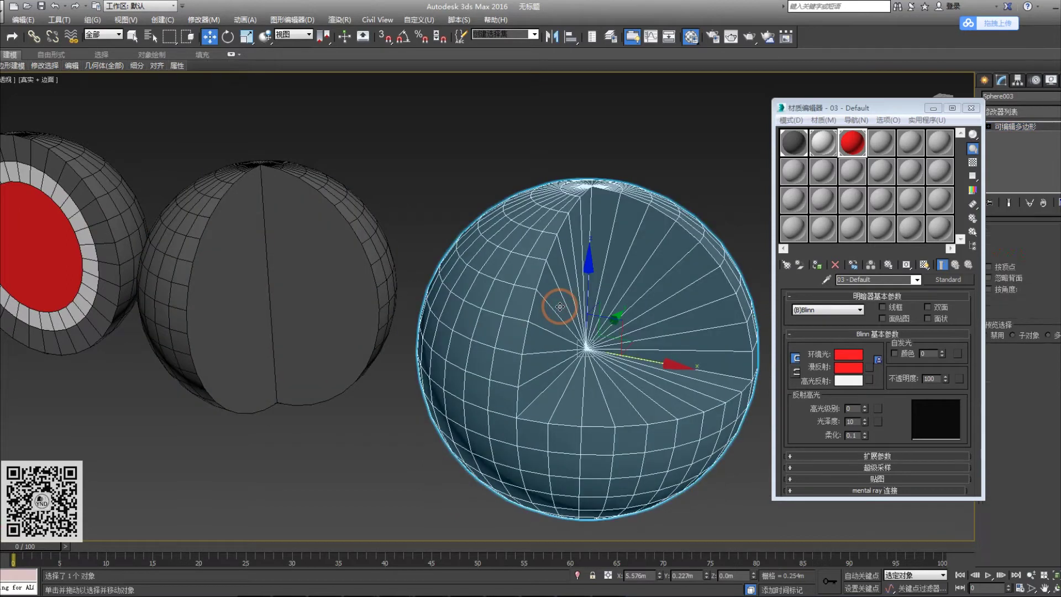
left_click(568, 319, "shift")
middle_click_drag(569, 319, 582, 347, "alt")
right_click(635, 310)
left_click(617, 353)
left_click_drag(628, 338, 632, 426)
middle_click_drag(632, 427, 558, 294, "alt")
scroll(608, 347, "up", 3)
scroll(552, 293, "down", 5)
key("ctrl+z")
scroll(442, 309, "down", 2)
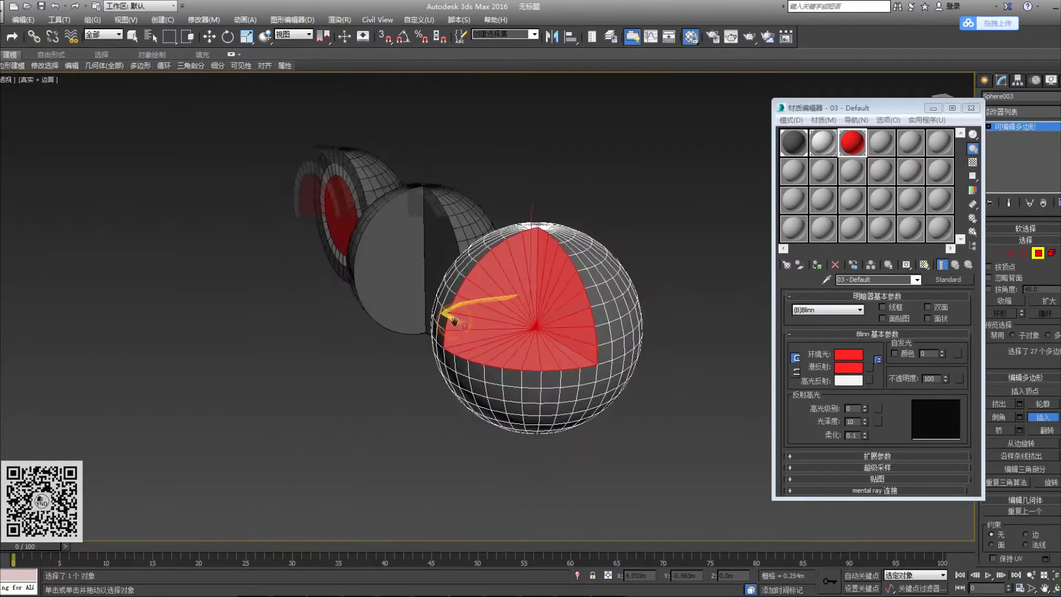
Step: Leave polygon editing of the largest sphere and examine all three spheres together
middle_click_drag(441, 311, 552, 331, "alt")
key("w")
key("4")
left_click(439, 457)
middle_click_drag(440, 458, 399, 308, "alt")
left_click(386, 337)
key("z")
scroll(399, 309, "down", 4)
middle_click_drag(504, 290, 473, 348)
left_click(462, 407)
middle_click_drag(270, 281, 328, 255, "alt")
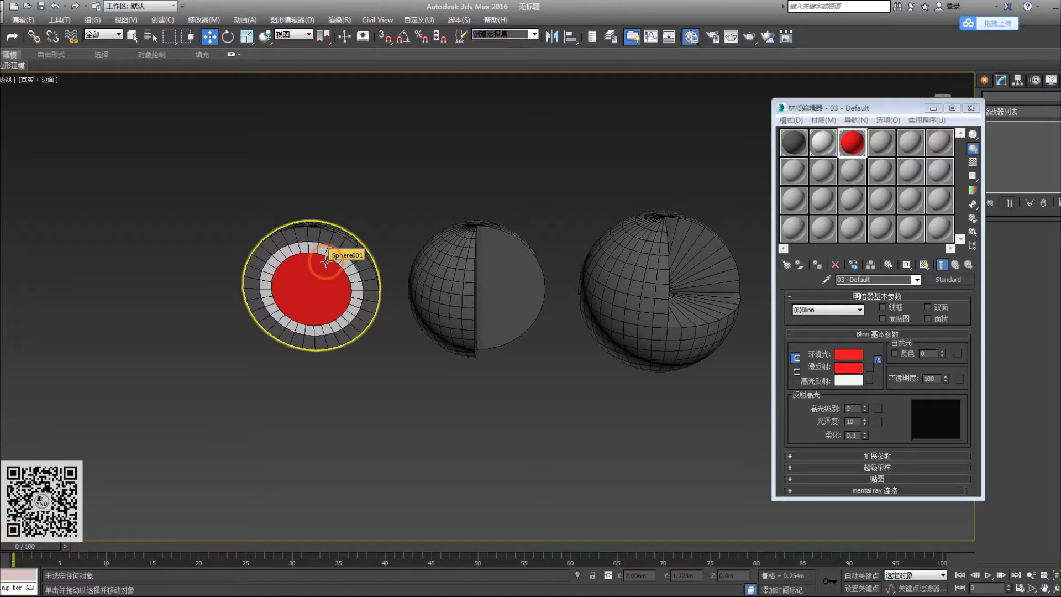
Step: Capture a temporary screenshot of the left hemisphere's layered cross-section and draw two pen strokes over it
scroll(248, 244, "up", 4)
middle_click_drag(248, 244, 310, 218)
middle_click_drag(431, 244, 412, 228, "alt")
key("ctrl+alt+a")
left_click_drag(223, 122, 583, 496)
left_click(409, 507)
left_click_drag(356, 222, 396, 385)
left_click_drag(409, 229, 441, 351)
key("Escape")
Step: Hide the edge display in the viewport and select the middle sphere
scroll(376, 301, "down", 3)
mouse_move(459, 322)
middle_mouse_down()
mouse_move(369, 322)
mouse_move(386, 327)
middle_mouse_up()
middle_click_drag(443, 359, 365, 402, "alt")
key("F4")
middle_click_drag(576, 329, 499, 332)
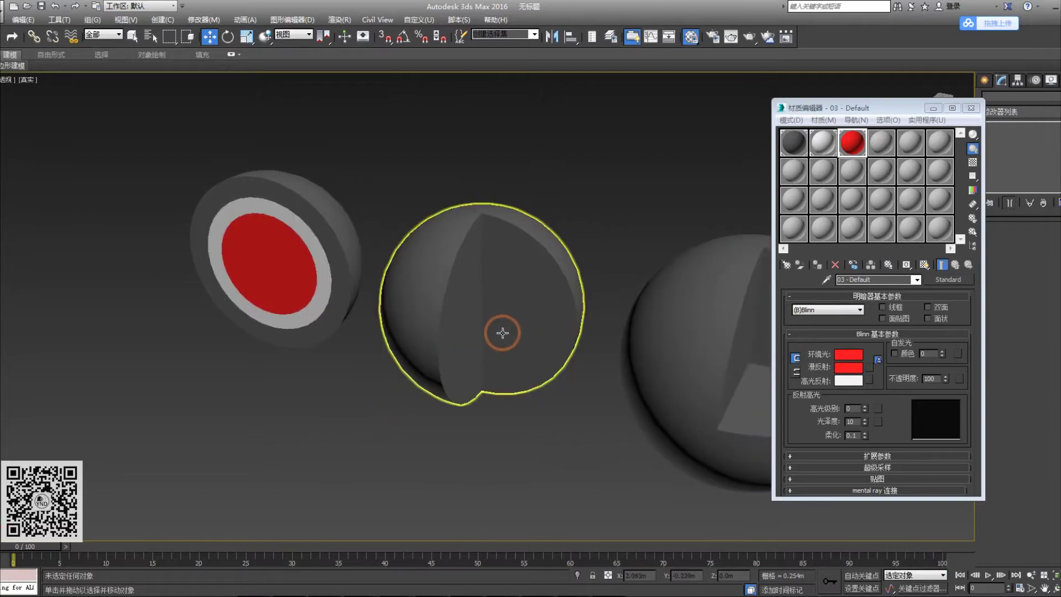
left_click(500, 332)
Step: Close the material editor and examine the layered Earth cutaway in the reference image 幻灯片3.JPG
left_click(970, 108)
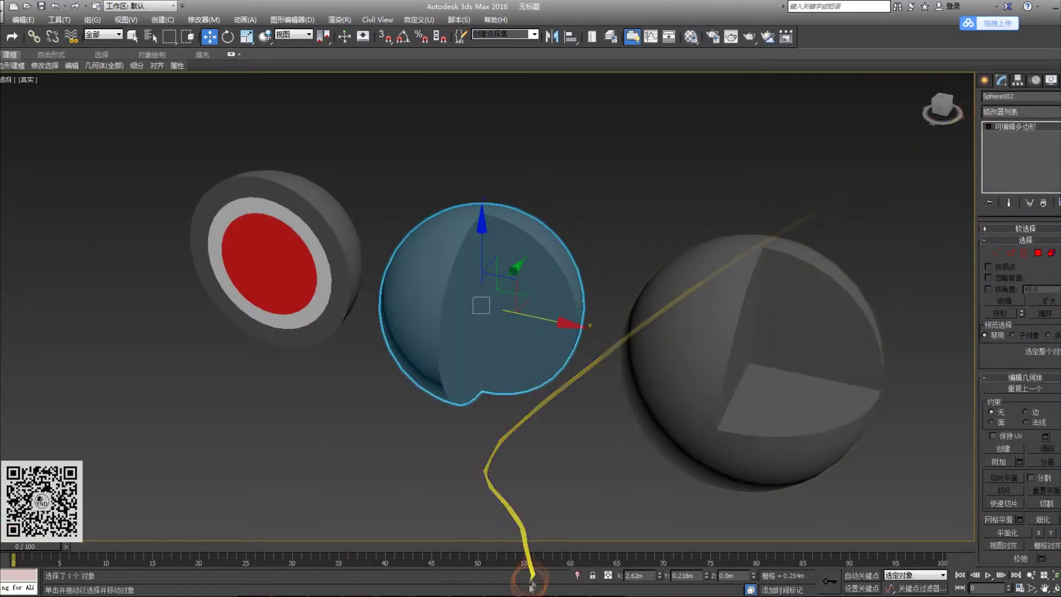
left_click(388, 594)
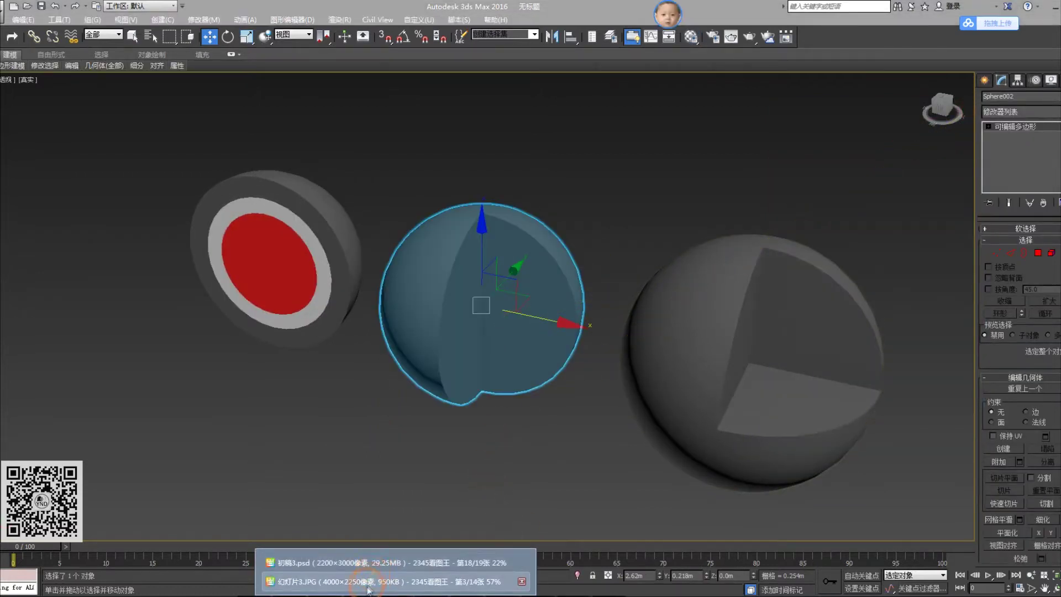
left_click(379, 582)
scroll(420, 165, "up", 4)
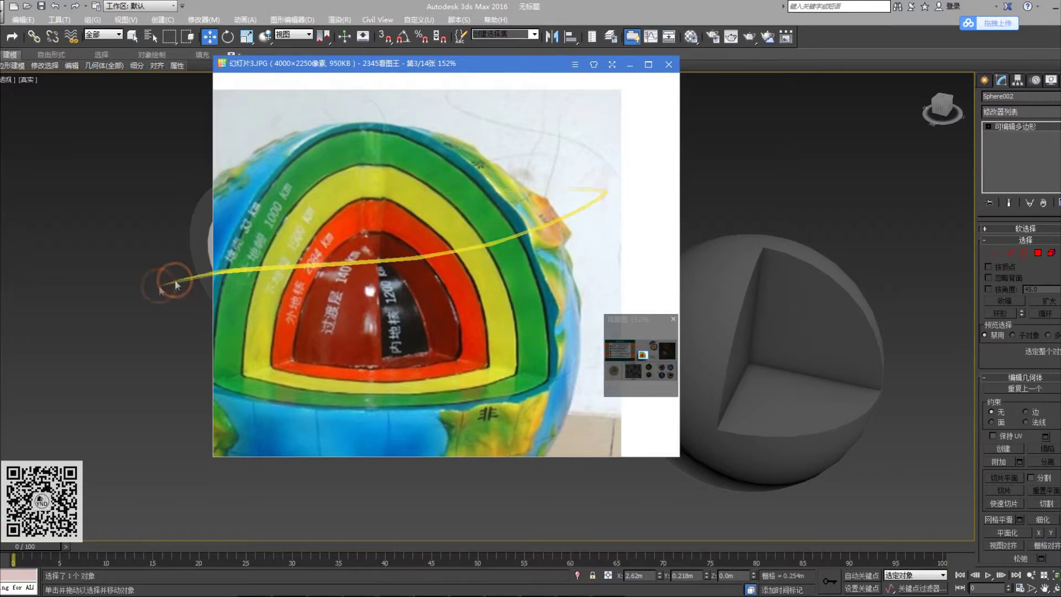
middle_click(179, 284)
Step: Turn on edge display and inset the middle sphere's two cut faces together three times to form concentric layers
scroll(180, 284, "down", 3)
key("F4")
scroll(445, 264, "up", 5)
middle_click_drag(442, 261, 305, 279, "alt")
key("4")
left_click(296, 266)
left_click(372, 273, "ctrl")
right_click(368, 255)
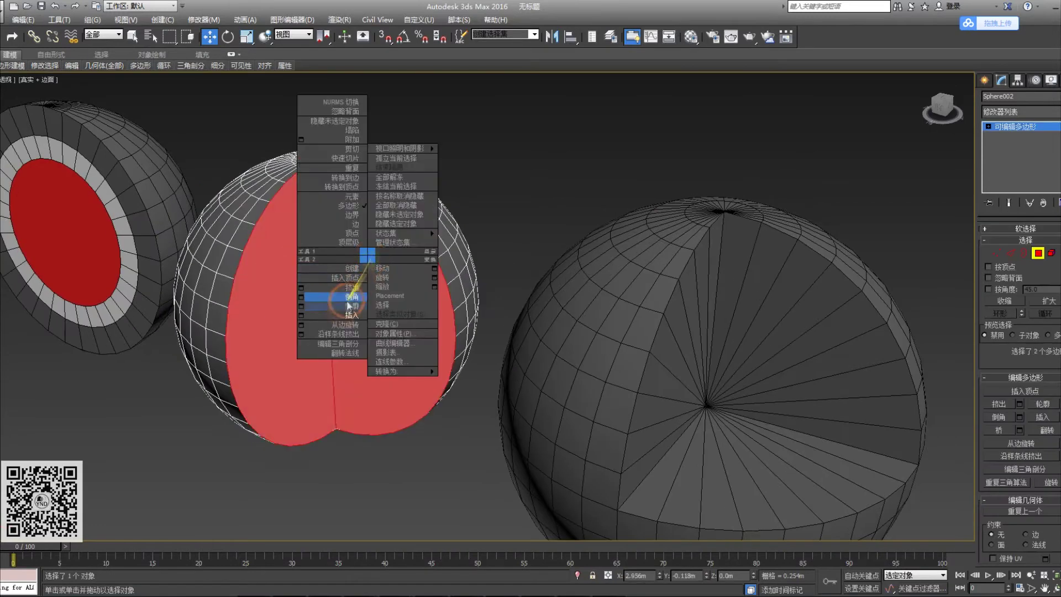
left_click(350, 314)
left_click_drag(339, 307, 349, 364)
right_click(312, 279)
left_click(325, 287)
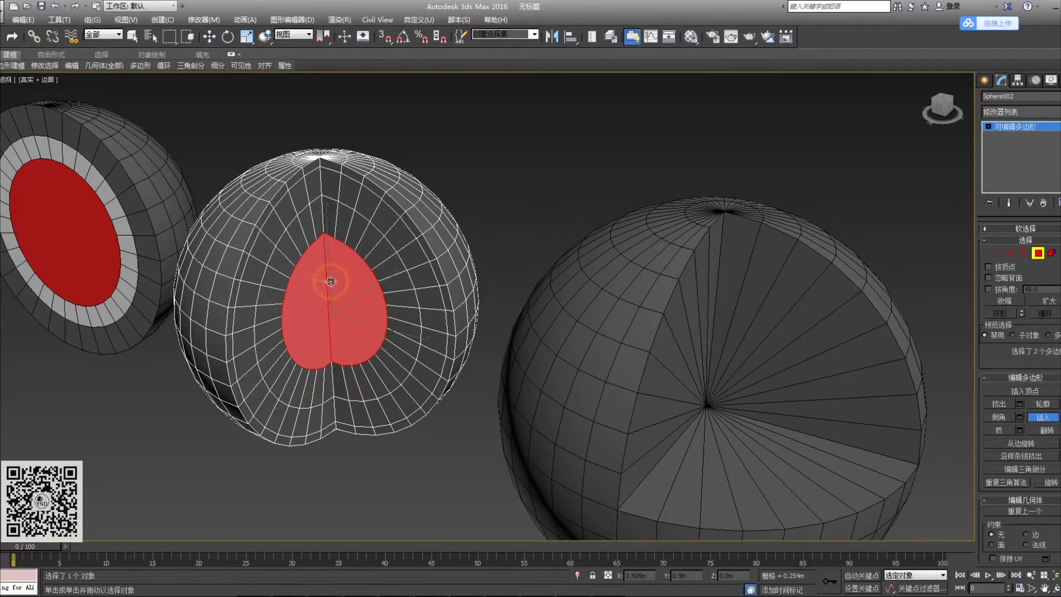
Step: Select the two outer inset edge loops on the cut faces and try to add the innermost boundary edges
scroll(342, 267, "up", 3)
key("2")
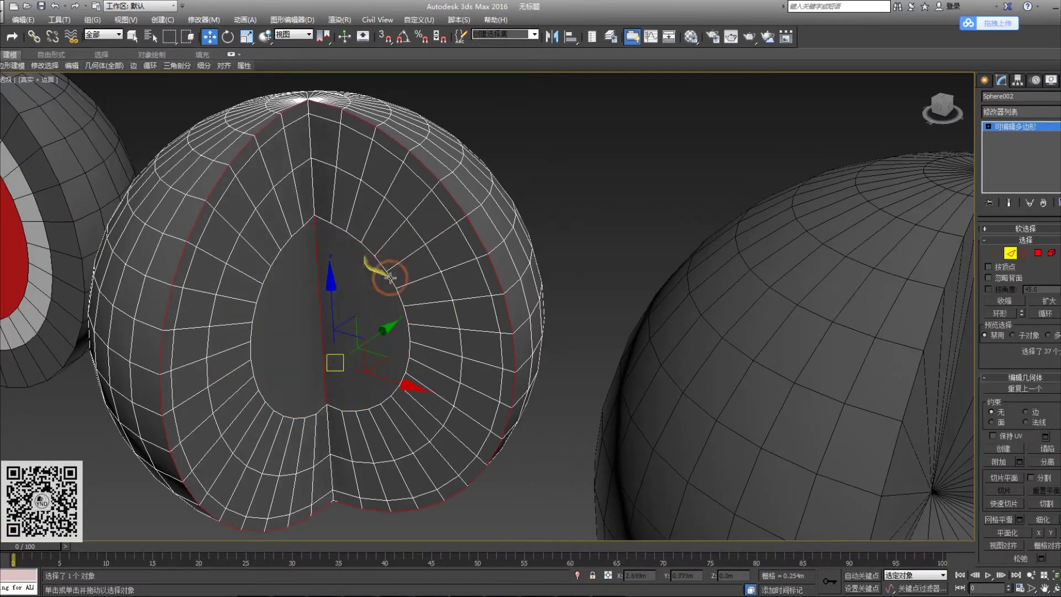
double_click(432, 261)
middle_click_drag(431, 261, 440, 221, "alt")
double_click(450, 221, "ctrl")
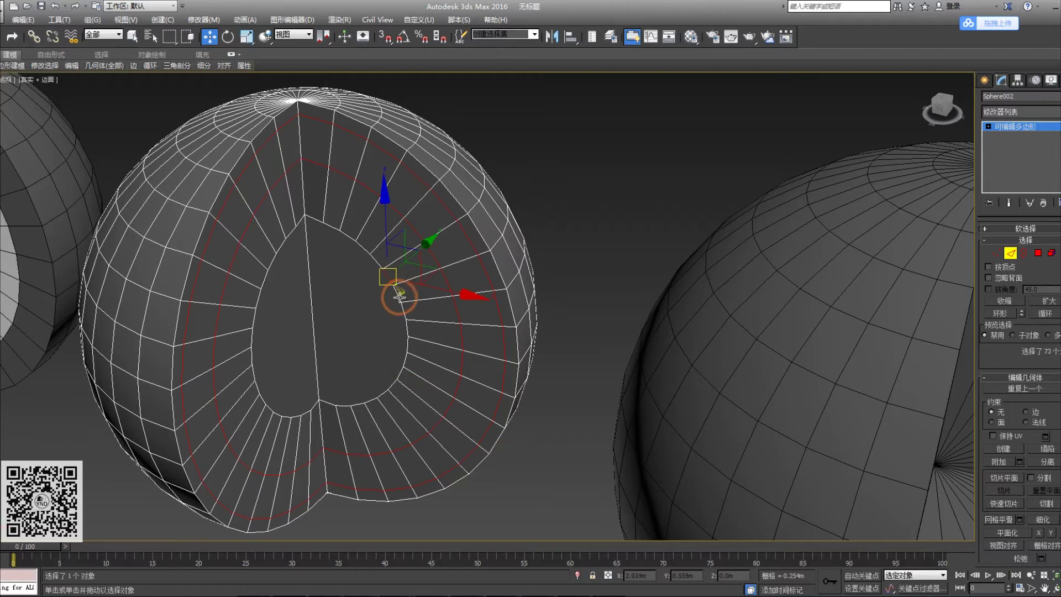
key("4")
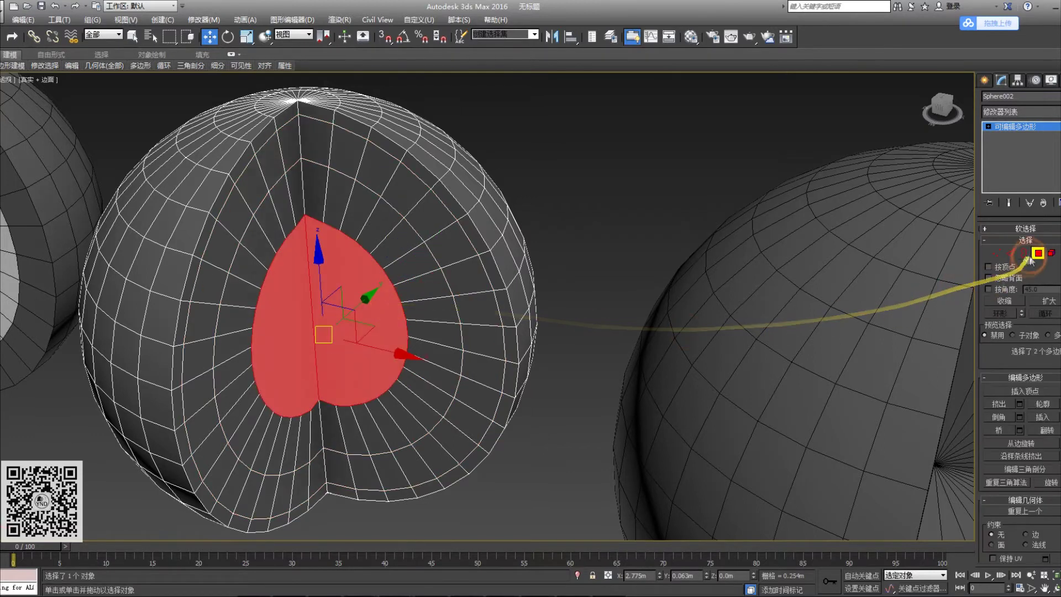
left_click(1011, 254)
left_click(398, 297, "ctrl")
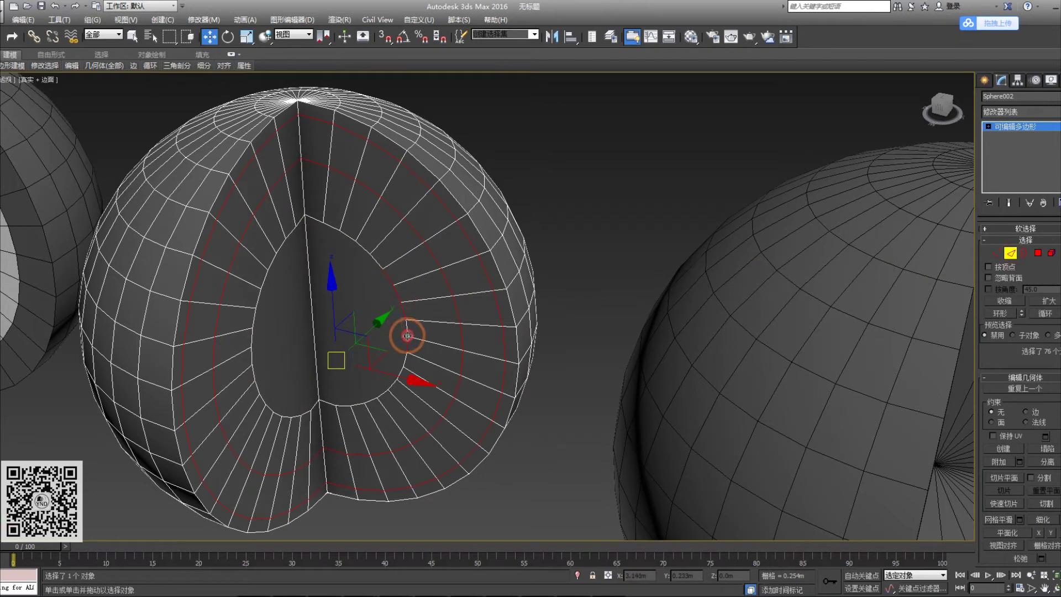
Step: Inset the two innermost cut faces once more by a small amount
key("4")
right_click(369, 293)
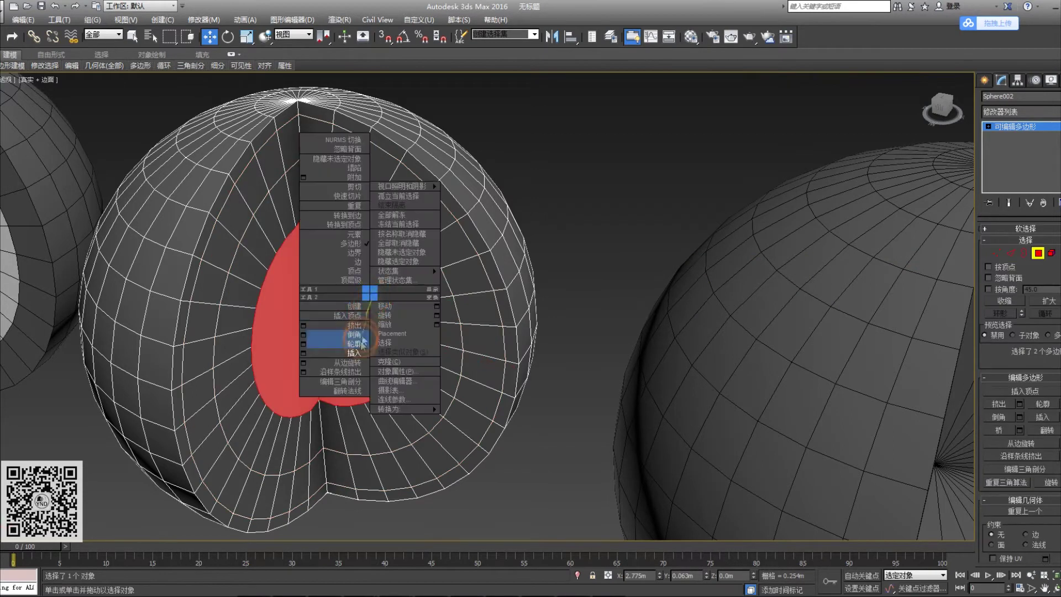
left_click(359, 351)
left_click_drag(360, 333, 363, 322)
key("w")
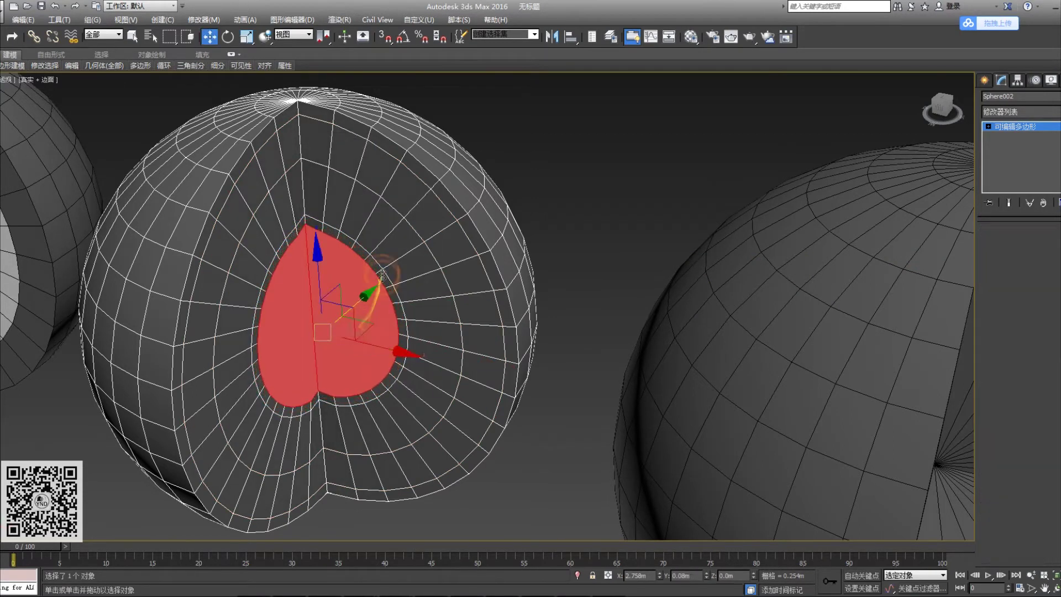
Step: Select the three concentric edge loops around the innermost faces in edge mode
key("2")
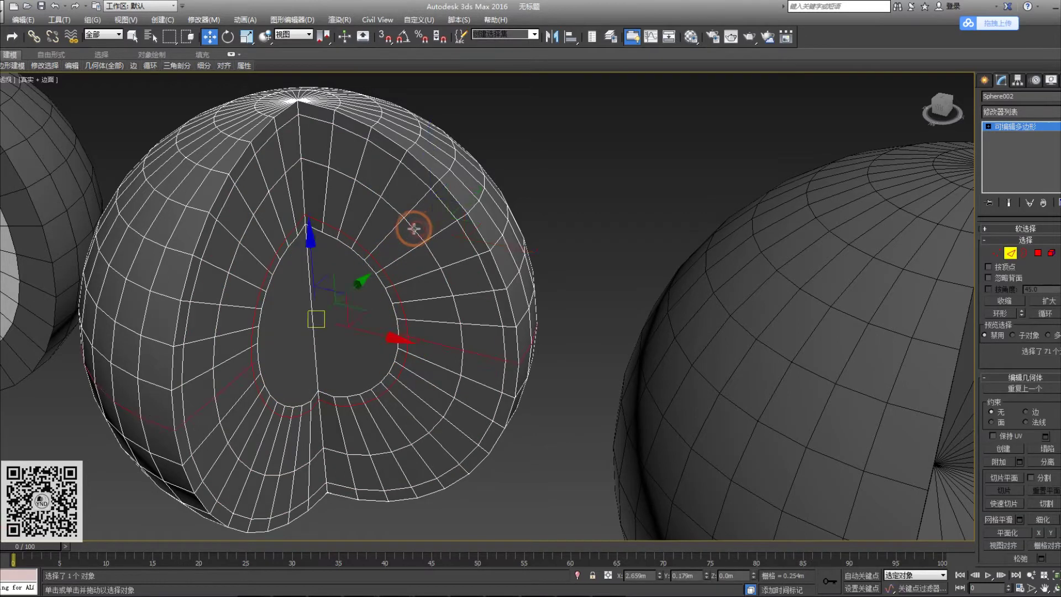
left_click(413, 228, "ctrl")
double_click(446, 209, "ctrl")
middle_click_drag(474, 233, 412, 223, "alt")
middle_click_drag(332, 336, 378, 299, "alt")
scroll(363, 295, "up", 5)
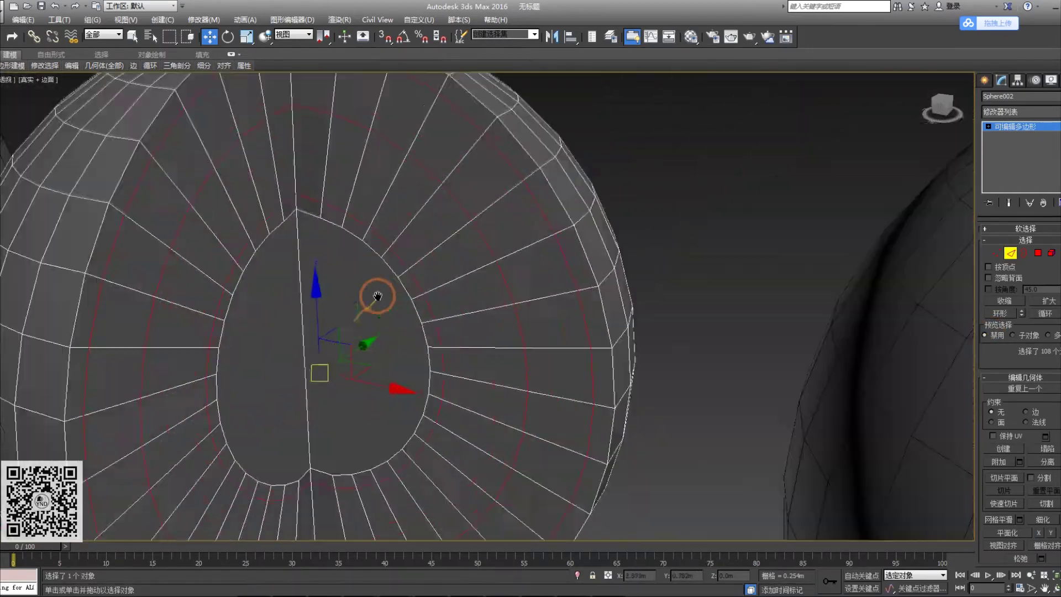
scroll(363, 310, "down", 5)
Step: Undo the extra inset of the innermost faces and the edge loop selections made with it
key("ctrl+z")
key("ctrl+z")
key("ctrl+z")
key("ctrl+z")
key("ctrl+z")
key("ctrl+z")
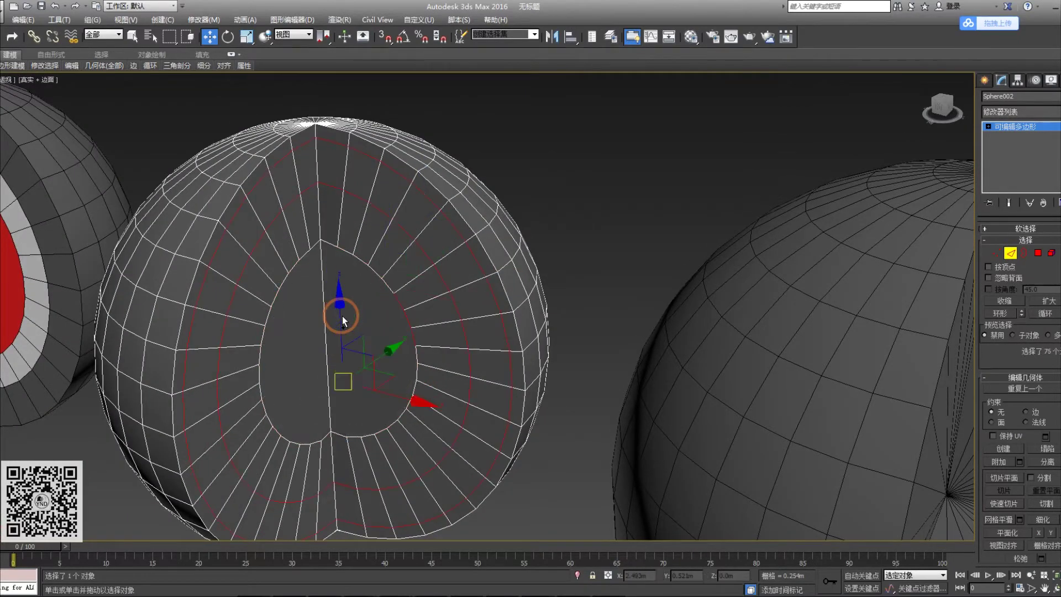
Step: Test edge loop selection on the innermost boundary and the middle inset ring of the cut faces
middle_click_drag(349, 319, 394, 325, "alt")
left_click(380, 283)
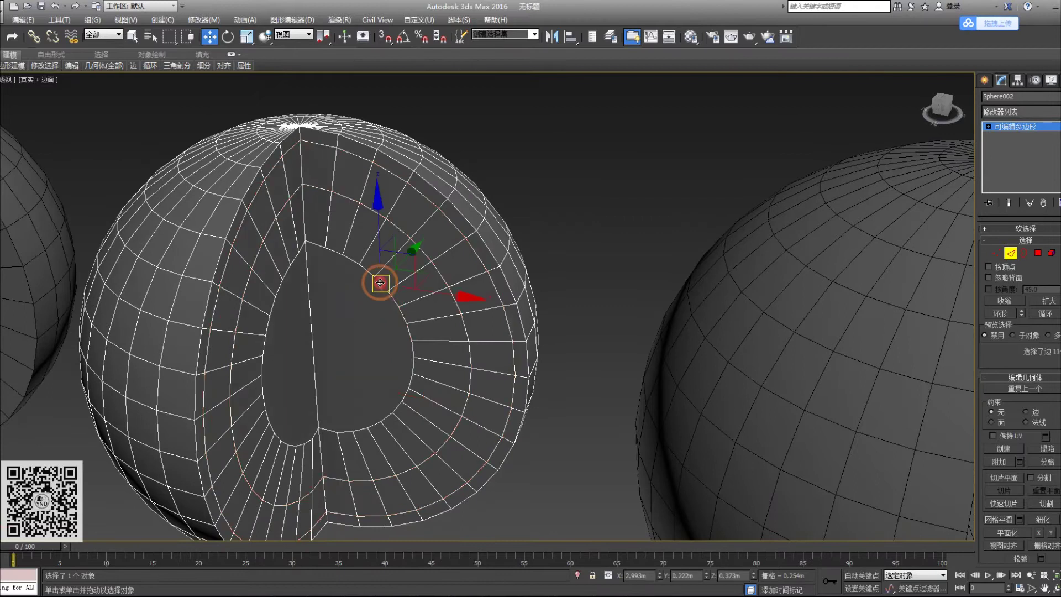
middle_click_drag(380, 282, 412, 237, "alt")
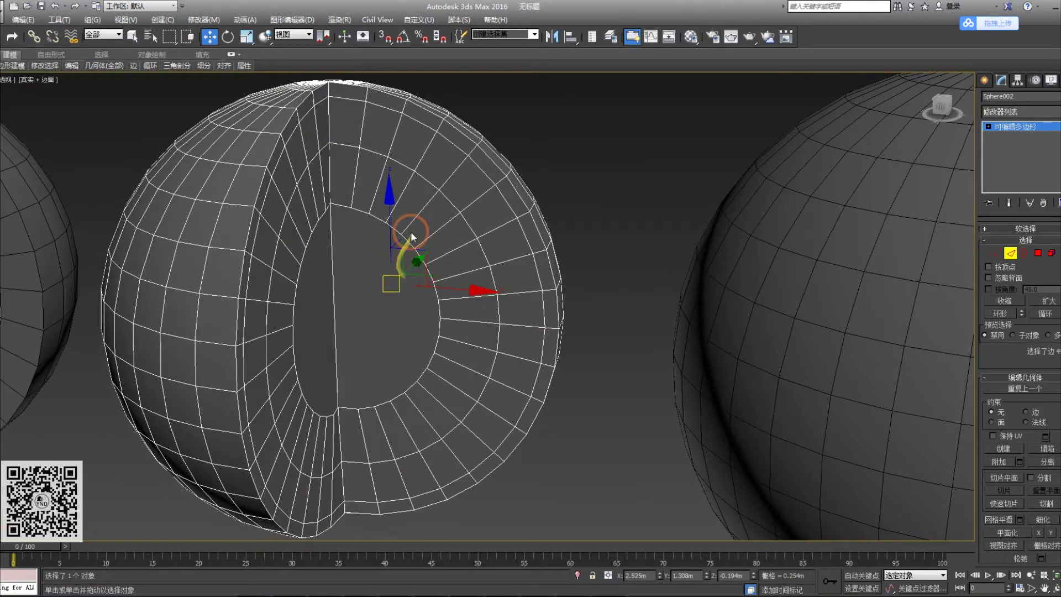
double_click(452, 206)
middle_click_drag(445, 209, 457, 261, "alt")
left_click(457, 251)
Step: Capture a temporary screenshot of the cut face's inset rings, annotate the selected edge with the pen, and discard it
key("ctrl+alt+a")
left_click_drag(308, 156, 656, 395)
left_click(485, 406)
mouse_move(483, 396)
left_mouse_down()
mouse_move(434, 249)
mouse_move(449, 229)
left_mouse_up()
key("Escape")
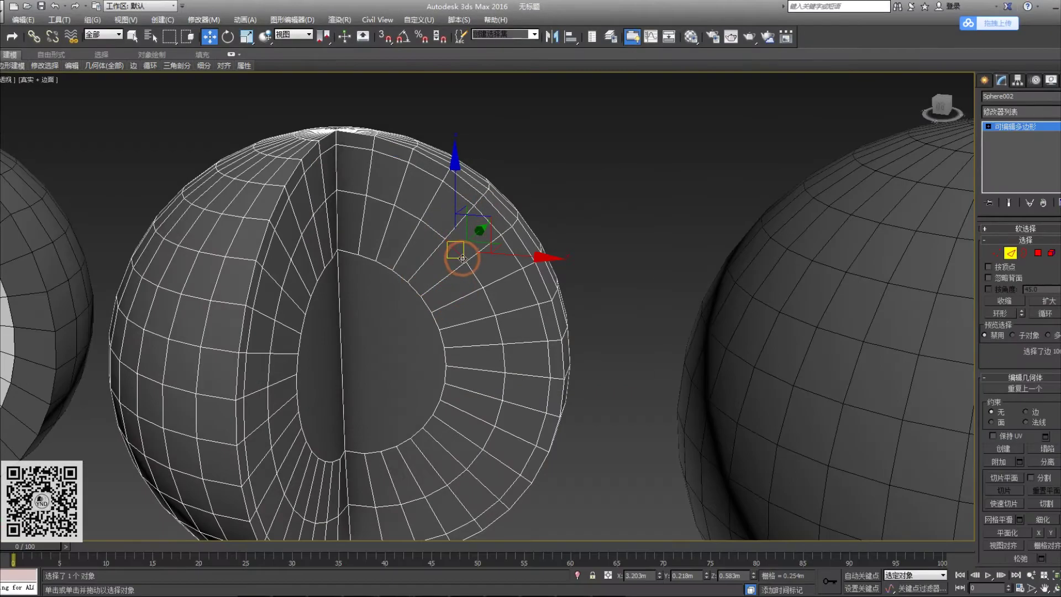
Step: Select the middle inset ring's edge loop, then a single edge on the innermost boundary for comparison
double_click(462, 257)
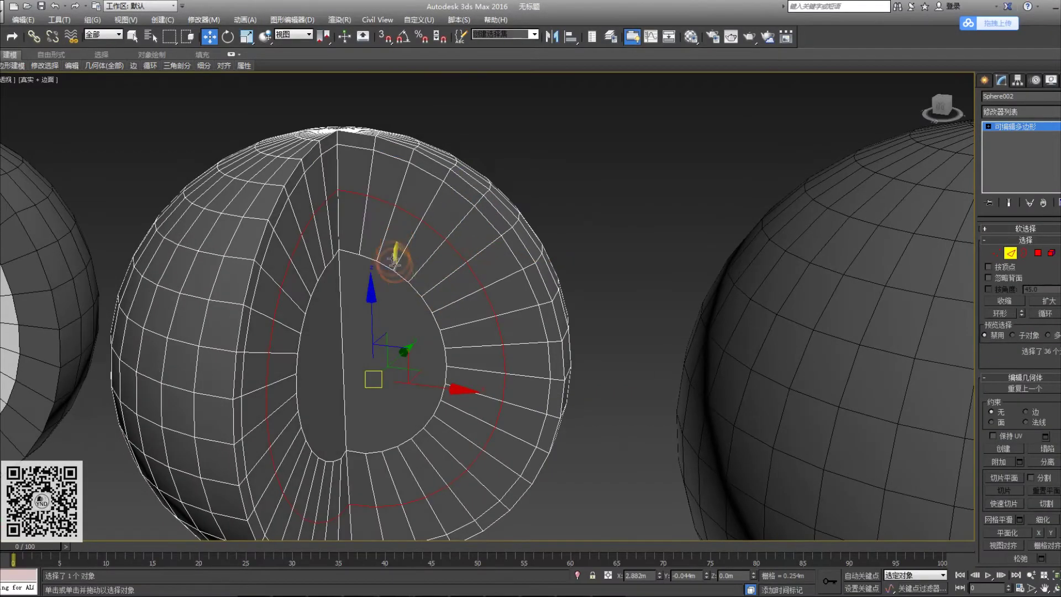
left_click(401, 277)
scroll(399, 275, "up", 3)
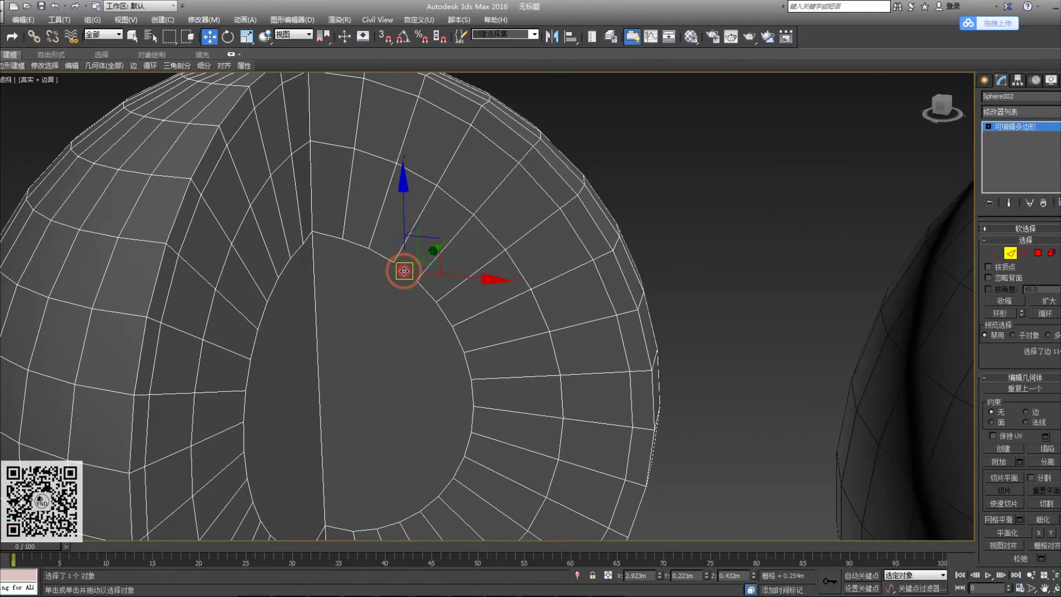
scroll(425, 268, "down", 4)
Step: Capture another temporary screenshot of the cut faces and draw pen strokes across the ring edges
key("ctrl+alt+a")
left_click_drag(334, 151, 641, 387)
left_click(469, 398)
left_click_drag(449, 195, 443, 219)
left_click_drag(380, 232, 403, 266)
key("Escape")
Step: Trace parts of the innermost face's boundary in red on a temporary screenshot and discard it
middle_click_drag(381, 274, 405, 225)
key("ctrl+alt+a")
left_click_drag(332, 144, 689, 545)
left_click(517, 557)
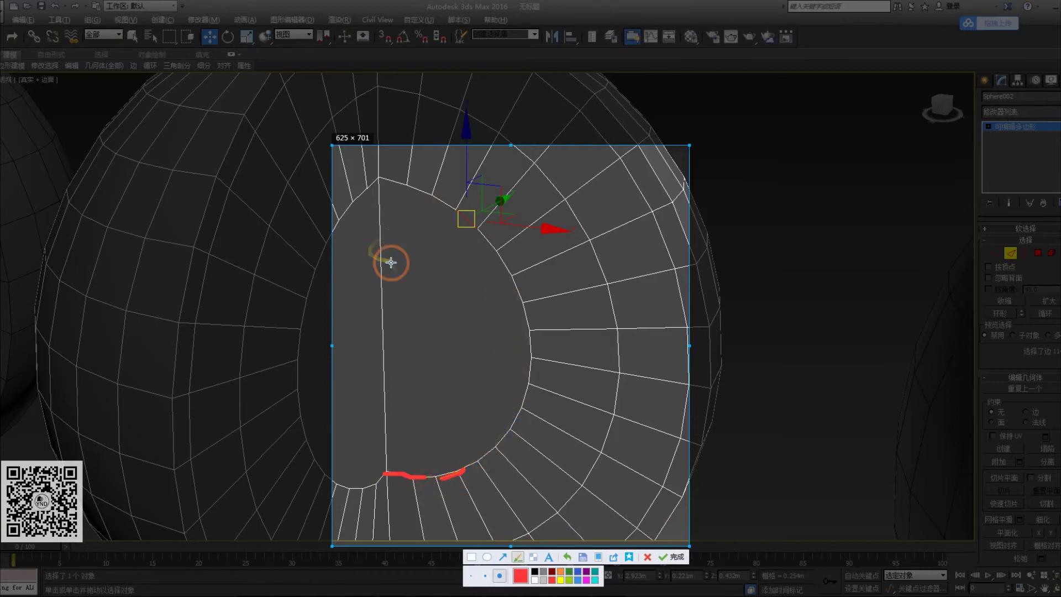
key("Escape")
Step: Inset the two innermost cut faces slightly to add a narrow supporting ring around the core
scroll(500, 303, "down", 5)
middle_click_drag(442, 285, 516, 270, "alt")
key("4")
scroll(428, 288, "up", 3)
right_click(449, 265)
left_click(437, 314)
key("w")
Step: Select the three concentric edge loops separating the layers across both cut faces
key("2")
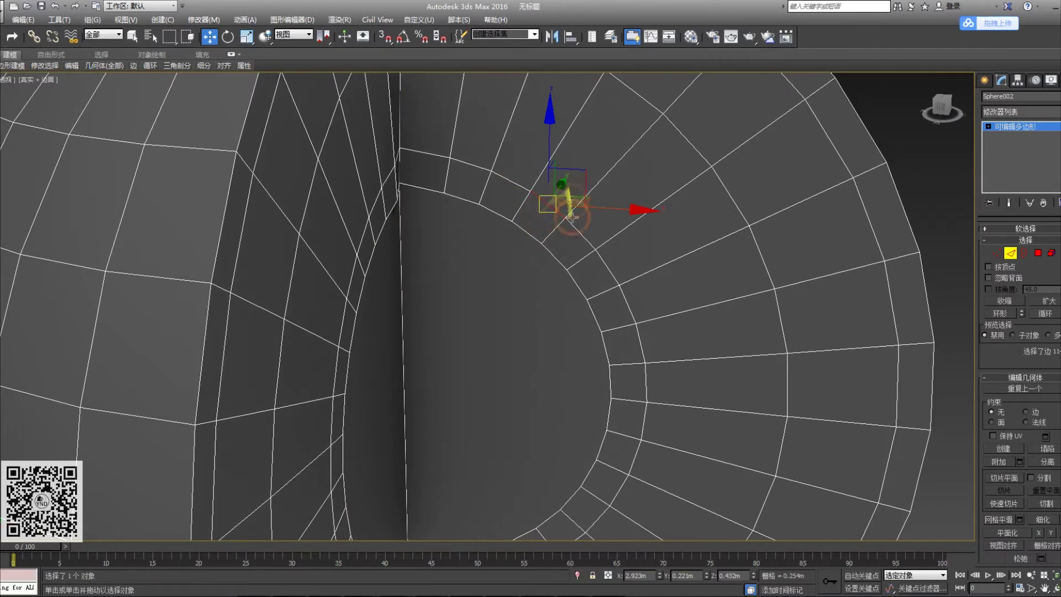
double_click(581, 233)
scroll(579, 233, "down", 3)
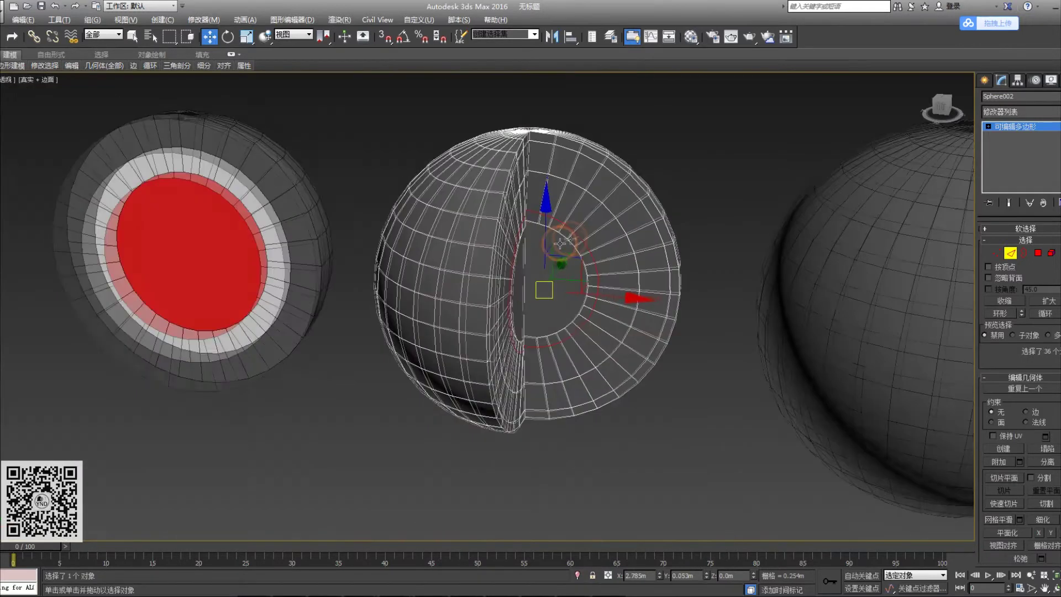
middle_click_drag(562, 240, 573, 241, "alt")
scroll(576, 241, "up", 1)
double_click(635, 222, "ctrl")
double_click(671, 193, "ctrl")
middle_click_drag(666, 194, 547, 261, "alt")
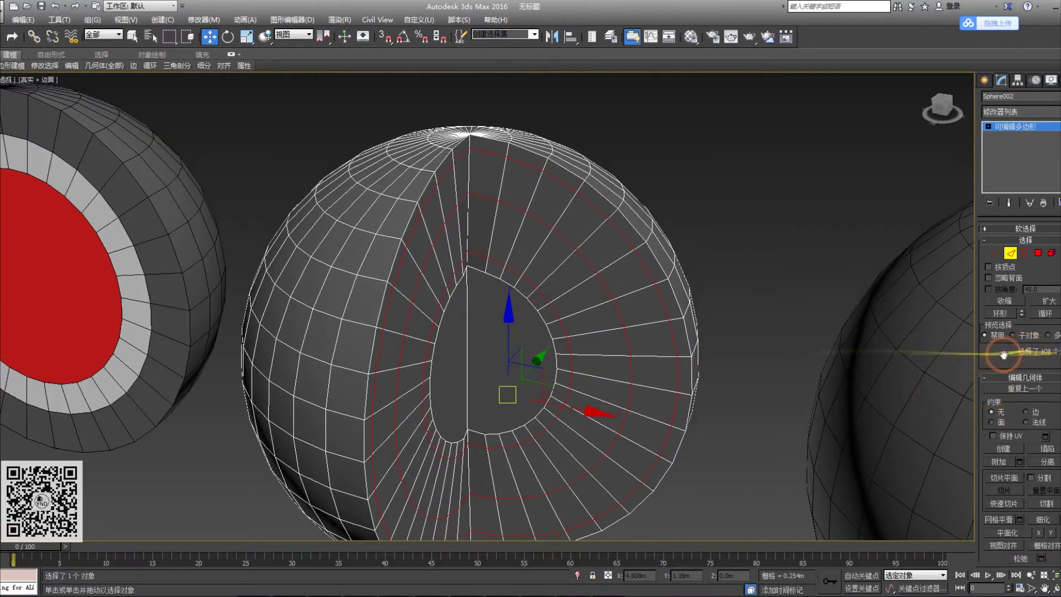
Step: Open the extrude settings for the selected edge loops and inspect the extrusion preview
scroll(989, 277, "down", 10)
scroll(1048, 472, "down", 5)
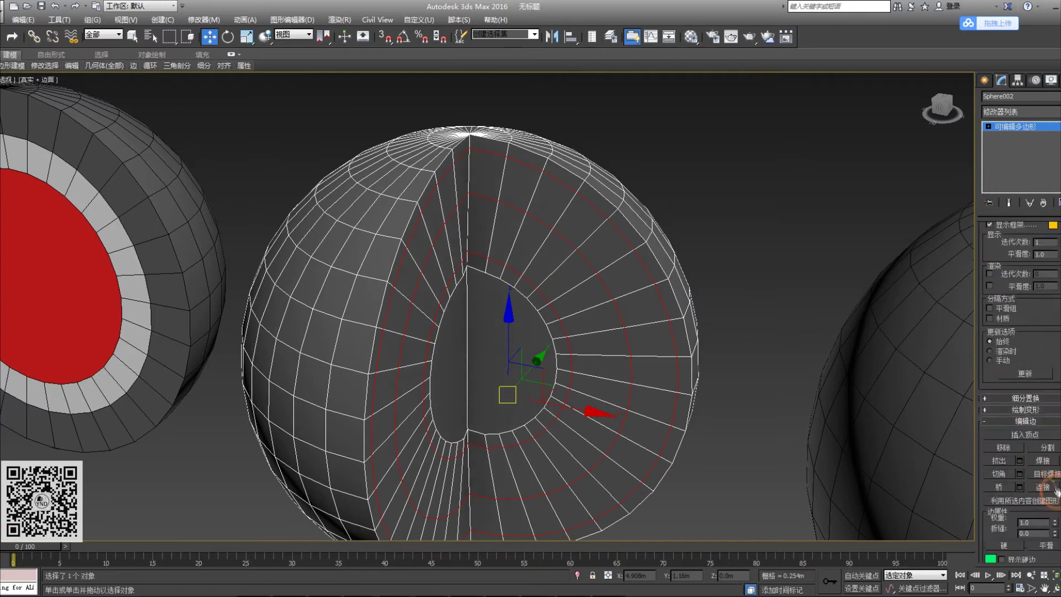
left_click(1020, 460)
middle_click_drag(658, 339, 545, 390, "alt")
middle_click_drag(509, 320, 627, 279, "alt")
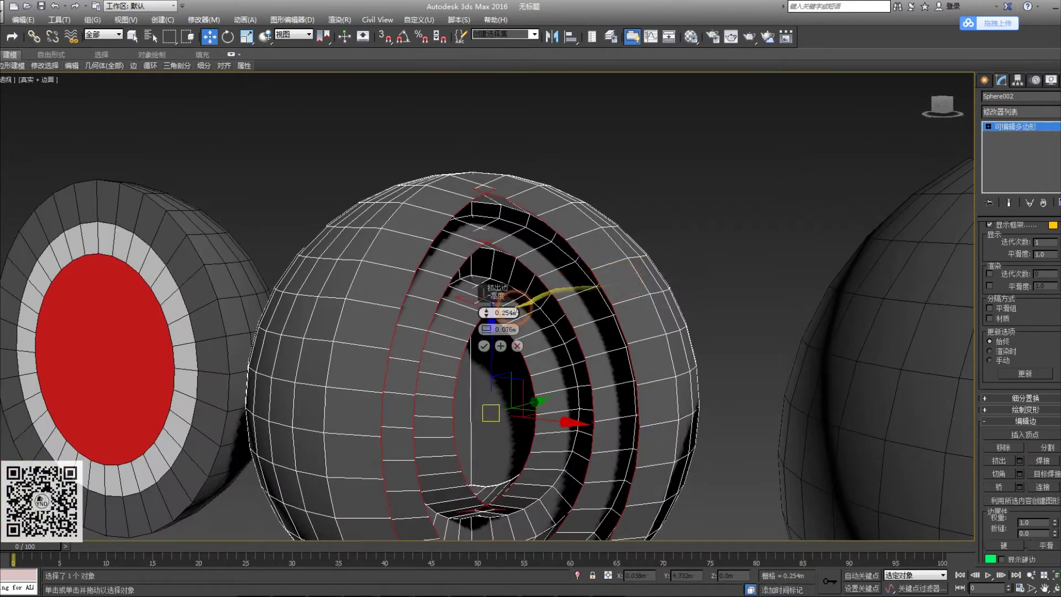
key("ctrl+alt+a")
left_click_drag(421, 230, 616, 391)
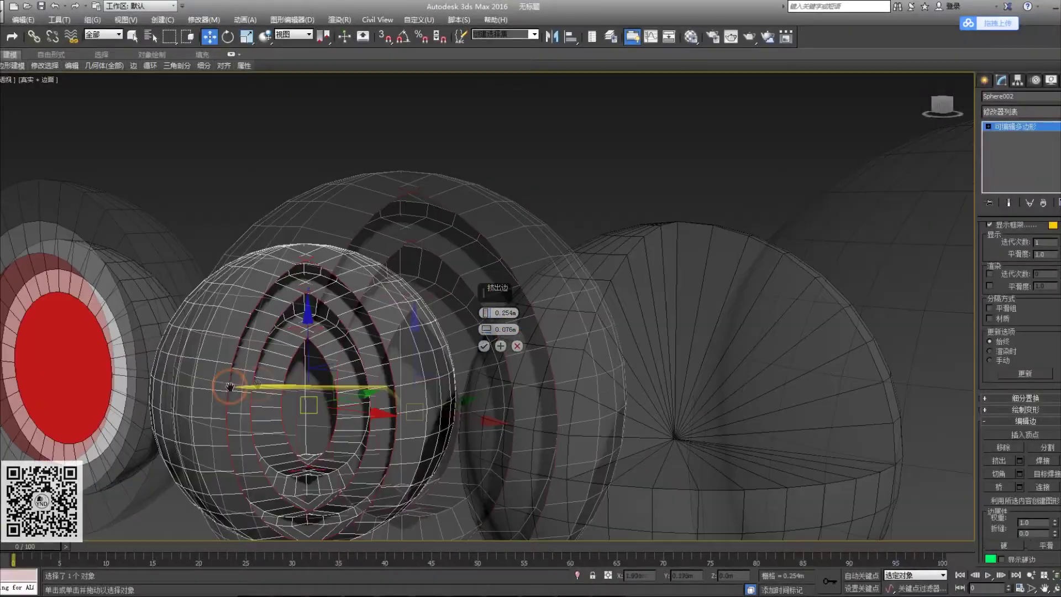
middle_click_drag(230, 386, 296, 468)
Step: Mark the extrusion's height and width values with a red rectangle on a temporary screenshot and discard it
key("ctrl+alt+a")
left_click_drag(191, 212, 643, 509)
left_click(425, 520)
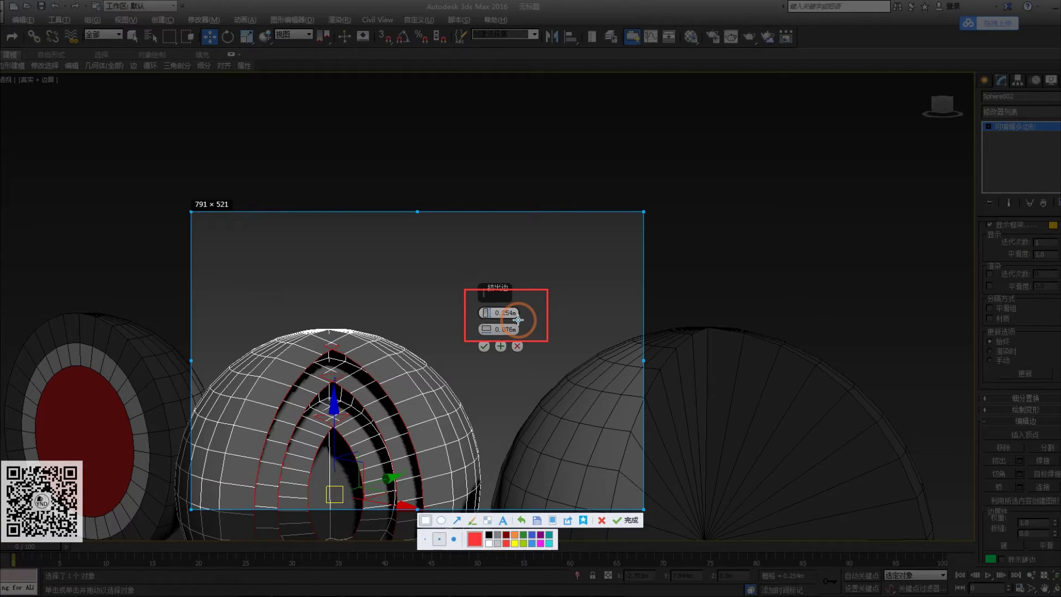
key("Escape")
Step: Set the edge extrusion height to about -0.078 m so the loops sink inward as grooves
right_click(486, 312)
left_click_drag(486, 312, 491, 331)
middle_click_drag(380, 372, 386, 329)
Step: Underline the extrusion's height and width values in red on a temporary screenshot and discard it
key("ctrl+alt+a")
left_click_drag(213, 238, 625, 539)
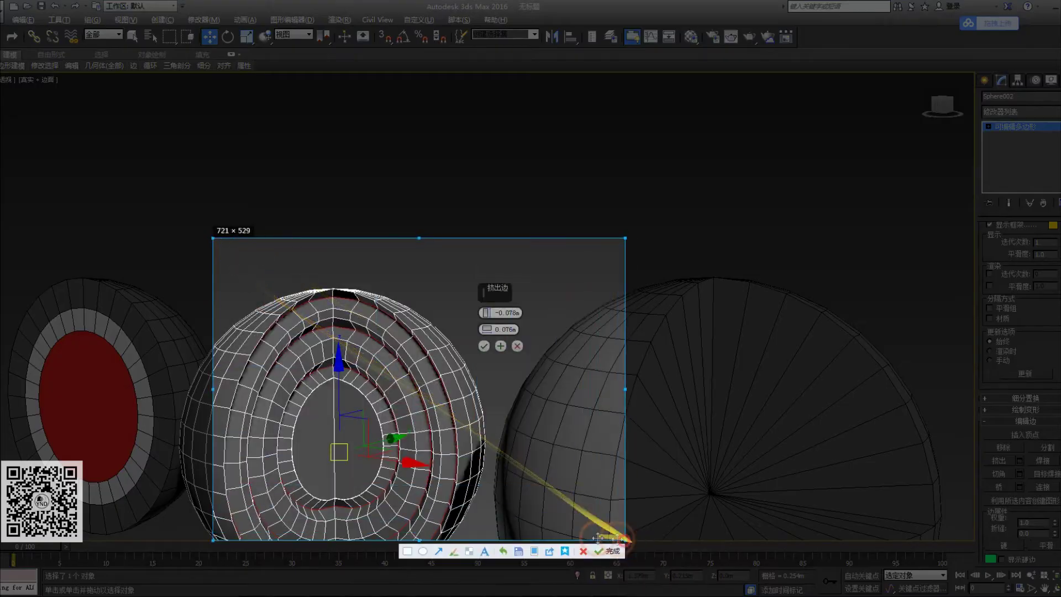
left_click(453, 551)
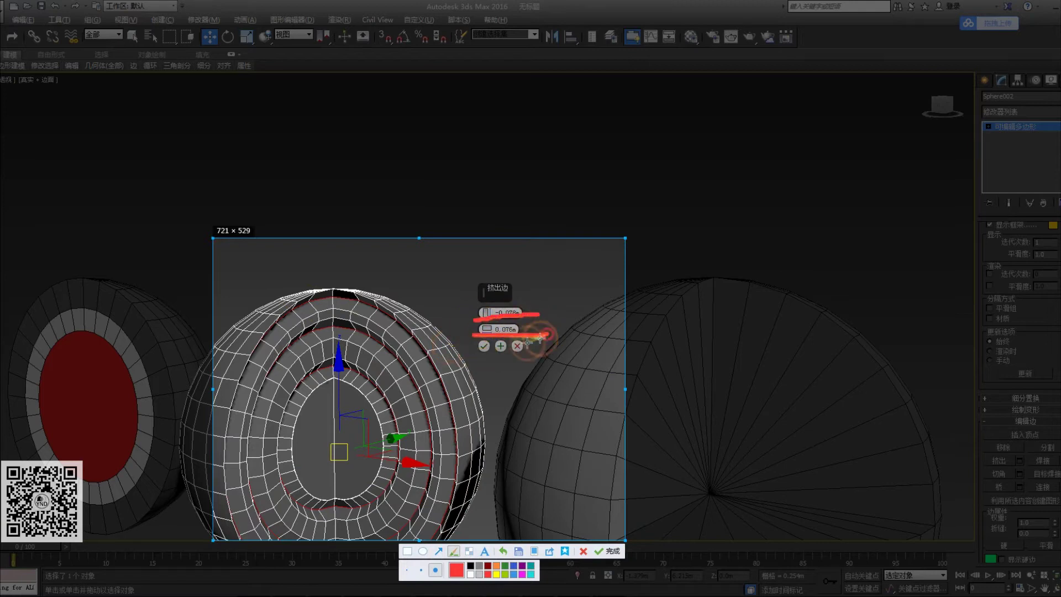
key("Escape")
Step: Narrow the edge extrusion width to about 0.013 m and view the grooves in a temporary screenshot
middle_click_drag(449, 340, 504, 298)
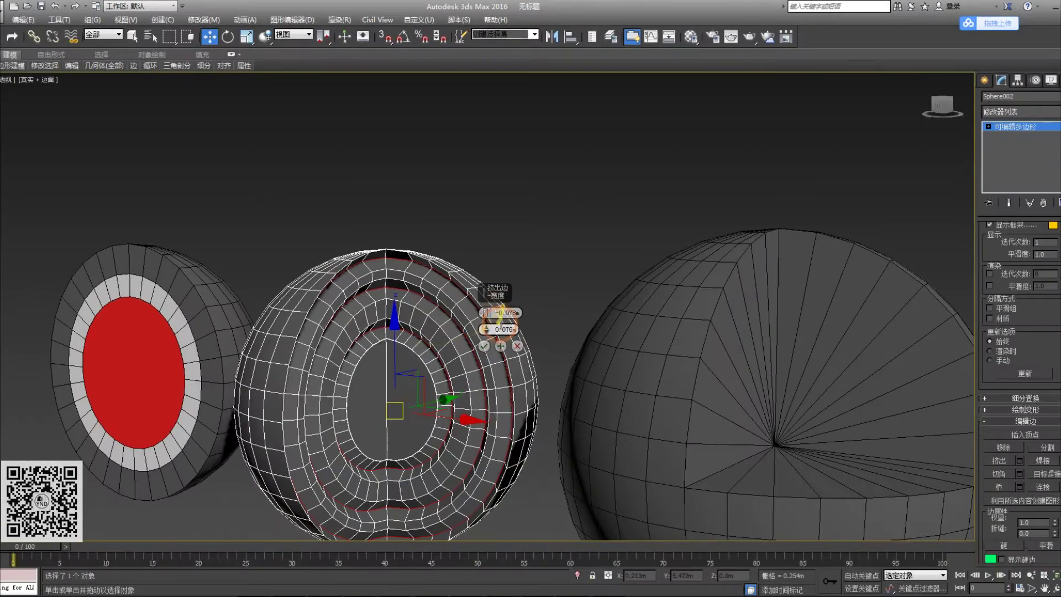
left_click_drag(489, 337, 498, 347)
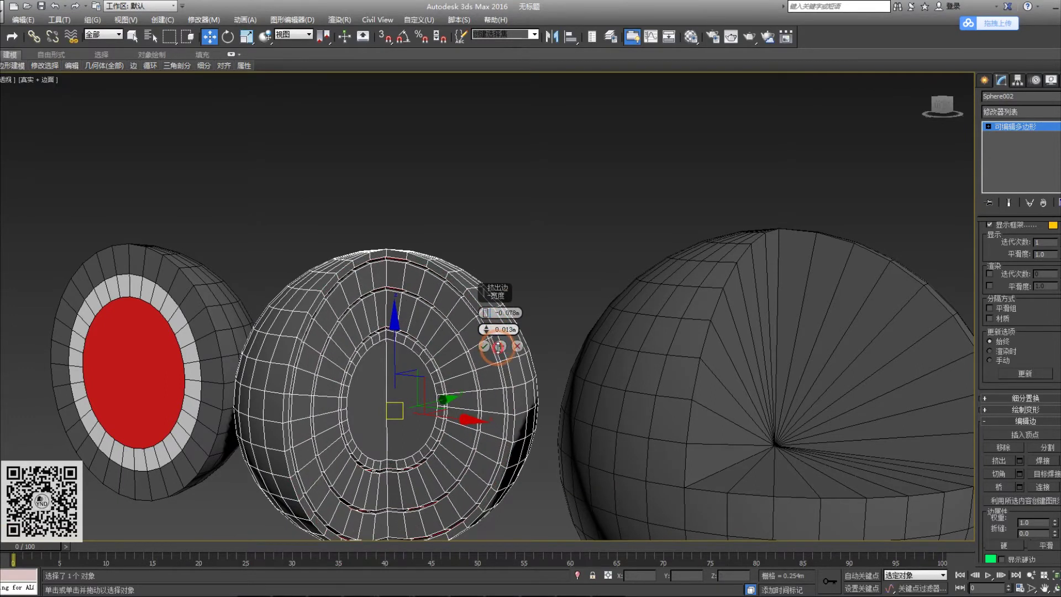
key("ctrl+alt+a")
left_click_drag(244, 180, 665, 526)
left_click(493, 537)
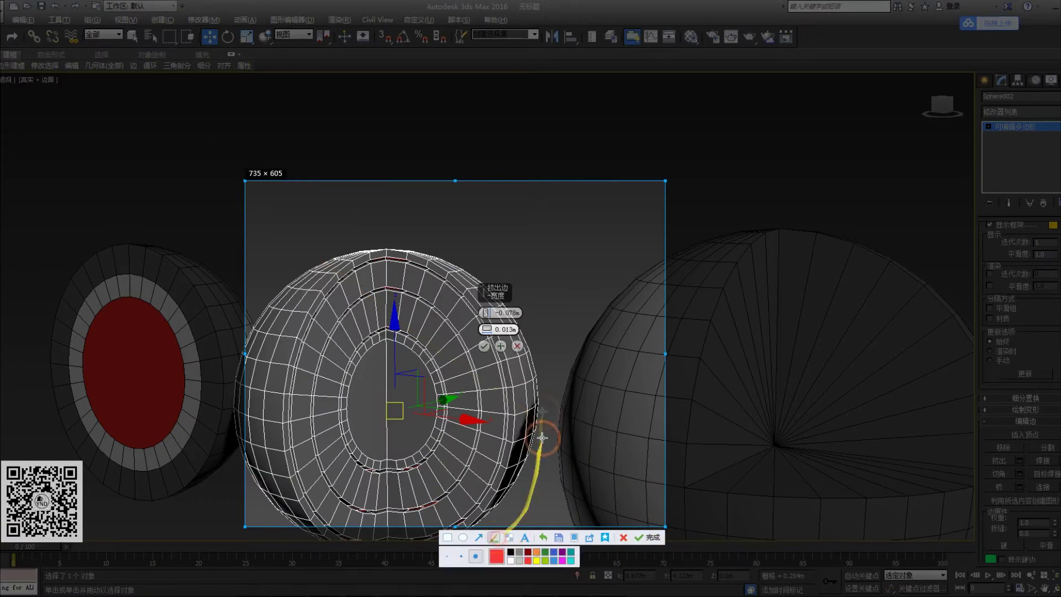
key("Escape")
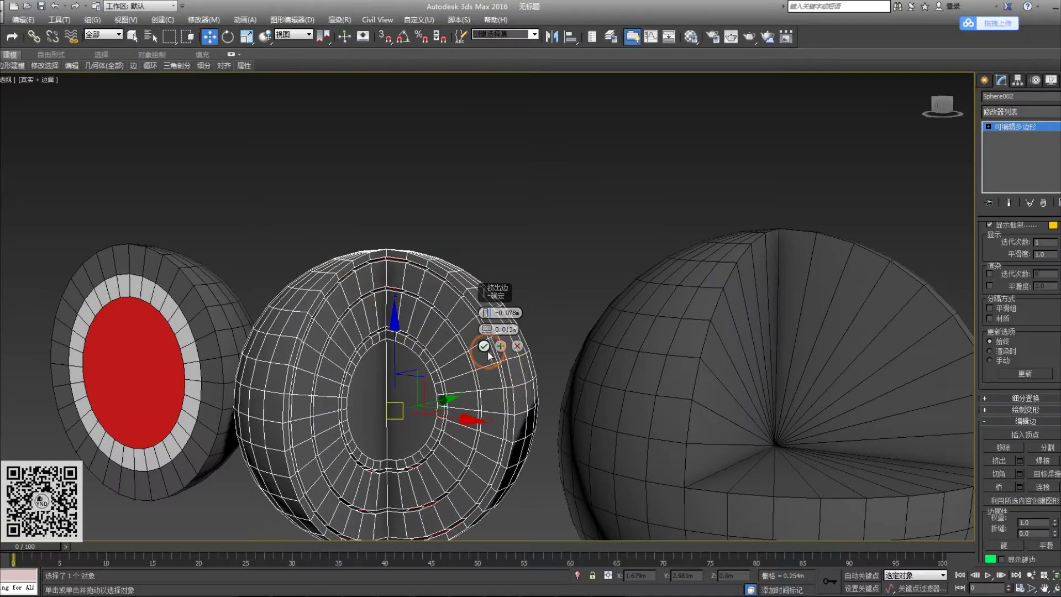
Step: Apply the edge extrusion and frame the middle sphere with its edge display hidden
scroll(497, 326, "down", 2)
key("F4")
left_click(552, 256)
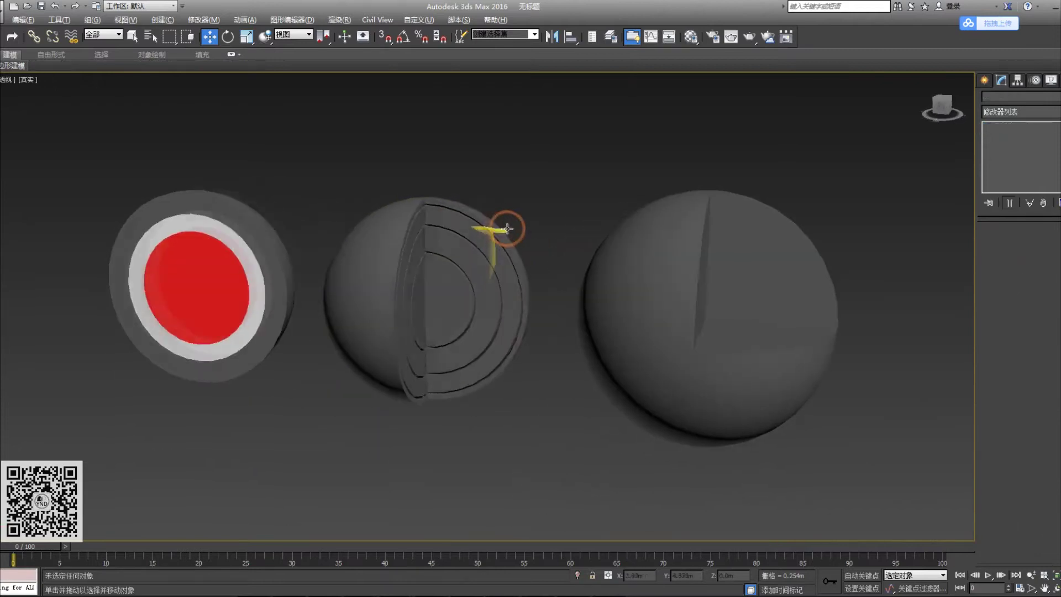
left_click(500, 232)
key("z")
key("F4")
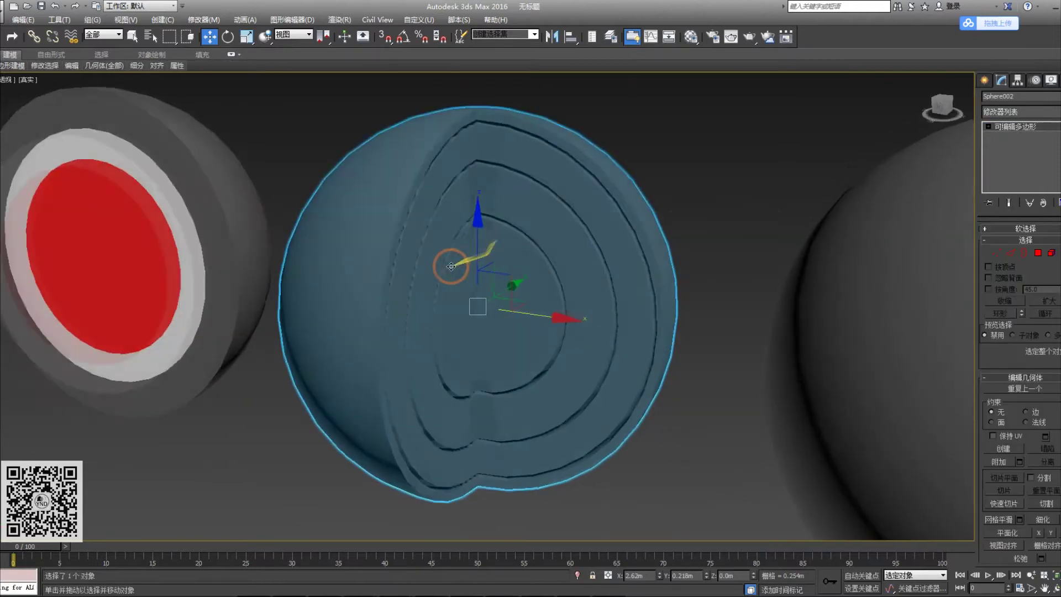
Step: Select the middle sphere's two core polygons, grow the selection once and assign the red 03 - Default material to it
scroll(466, 283, "down", 3)
key("F4")
key("F4")
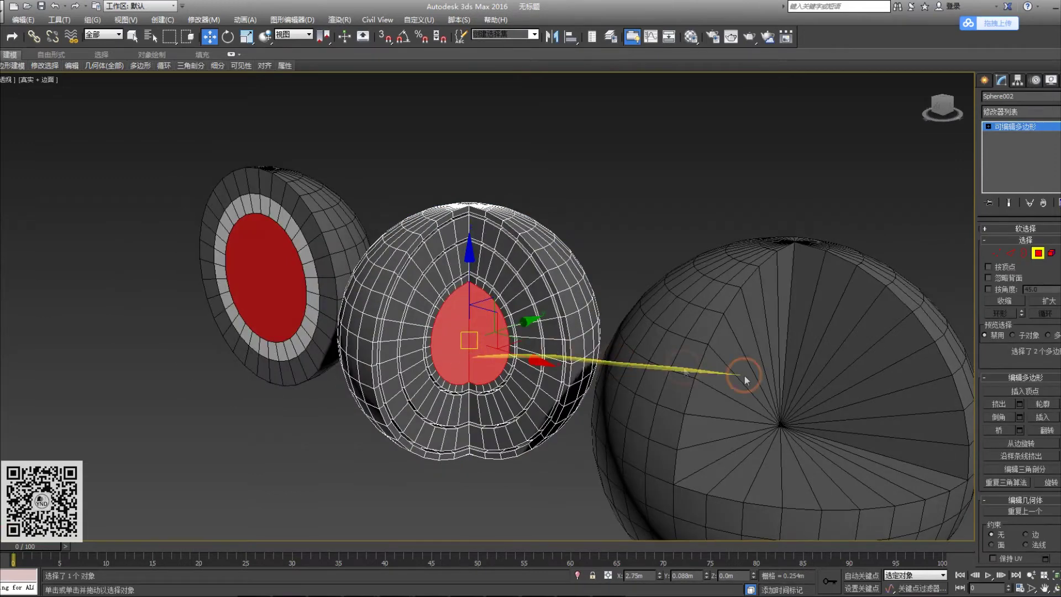
key("m")
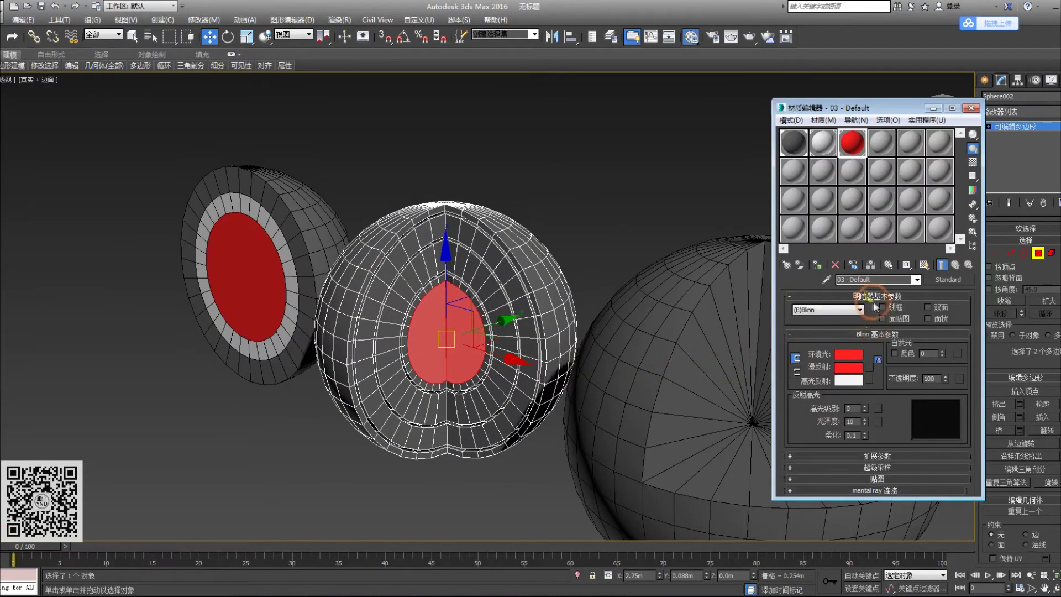
key("m")
left_click(1020, 313)
left_click(1044, 303)
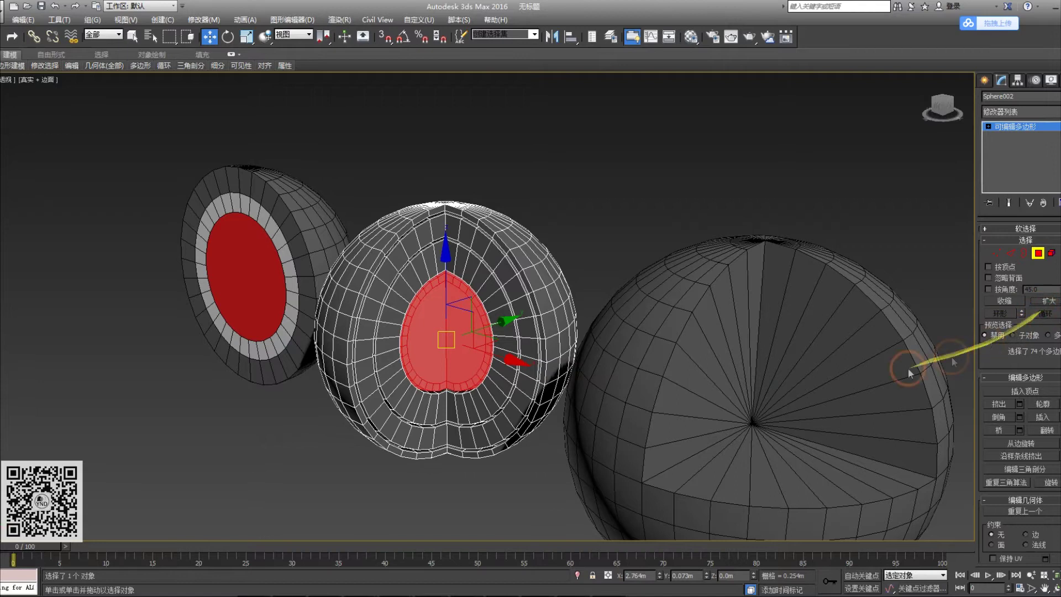
key("m")
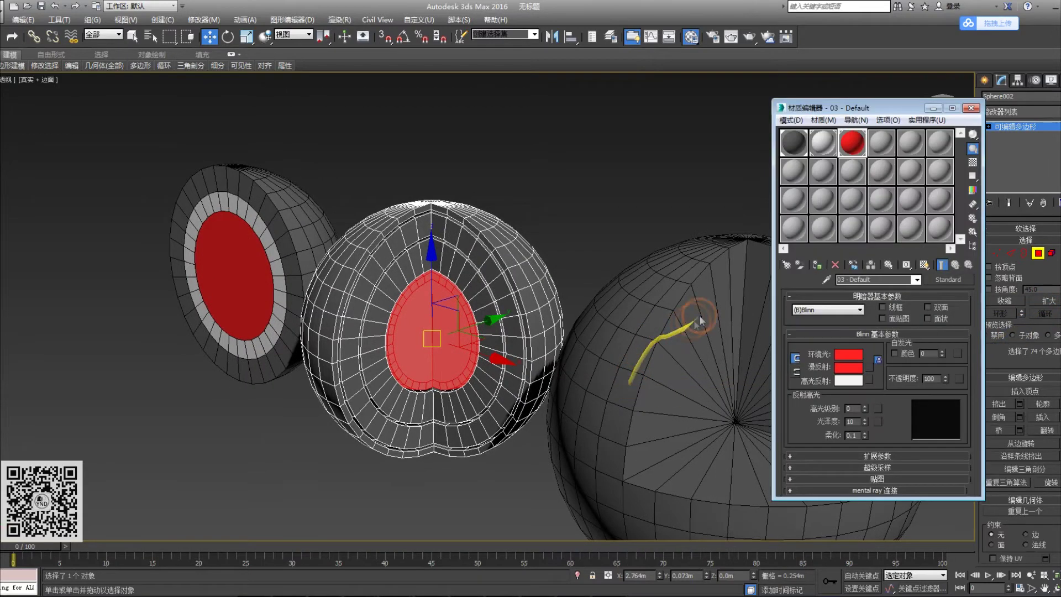
left_click(818, 267)
Step: Select the ring of polygons around the red core, grow the selection once and assign the white 02 - Default material
middle_click_drag(433, 335, 459, 319, "alt")
left_click(453, 264)
left_click(467, 275, "shift")
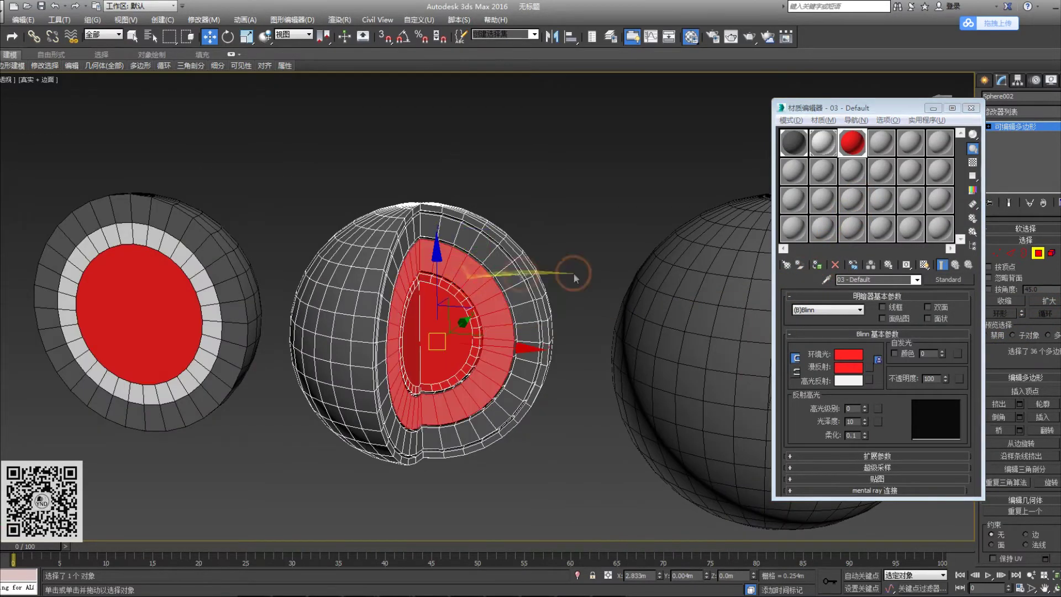
left_click(1048, 301)
left_click(817, 266)
left_click(823, 144)
left_click(818, 266)
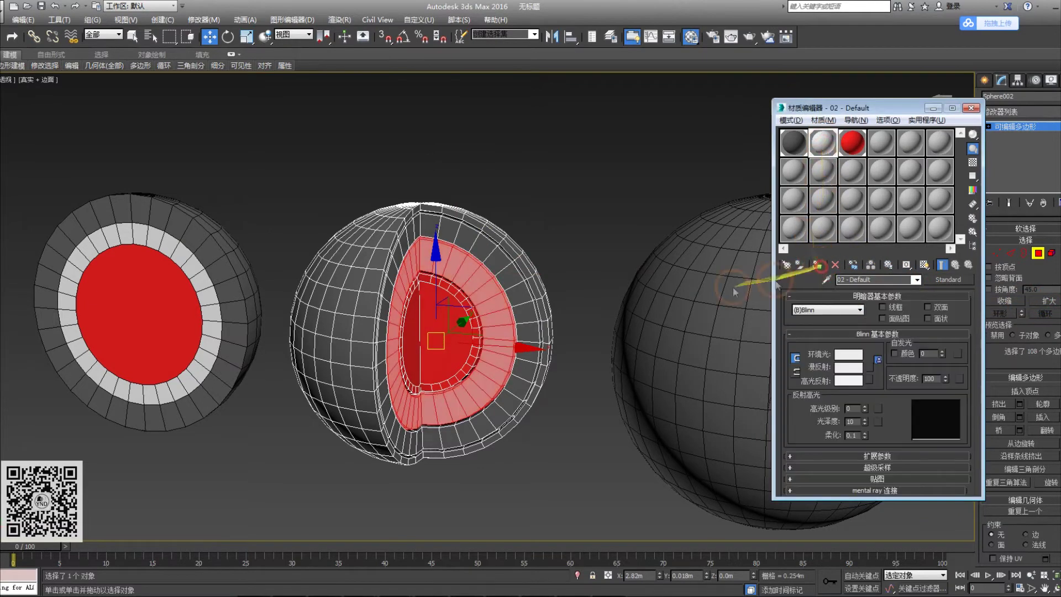
Step: Select the next ring outward on the middle sphere's cut faces, grow it, assign the white 02 - Default material and deselect
left_click(483, 248)
left_click(498, 256, "shift")
left_click(1048, 301)
left_click(817, 266)
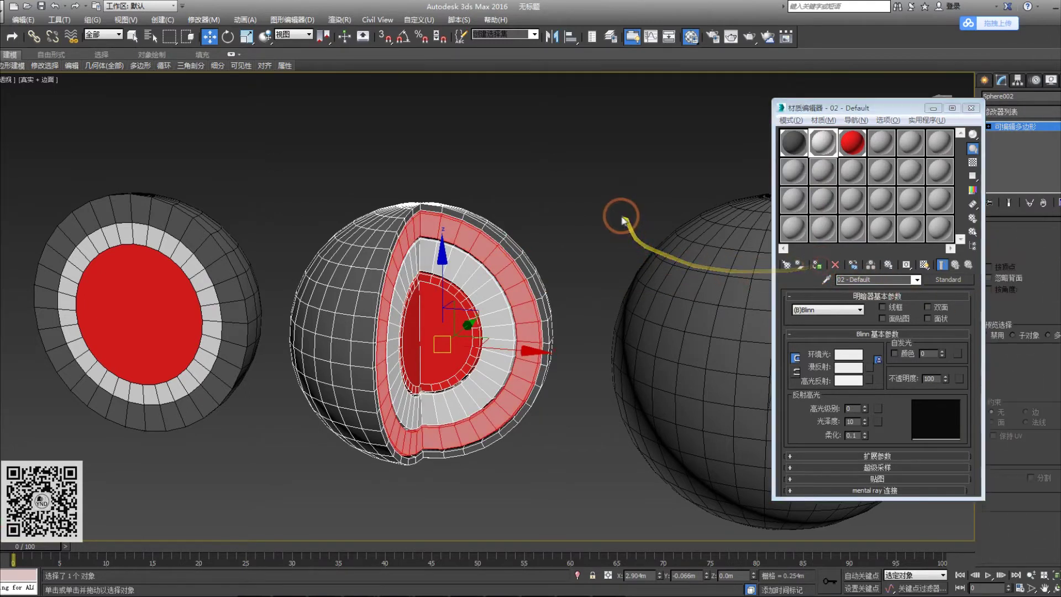
left_click(606, 204)
Step: Examine the middle sphere's coloured layers and grooves up close with edge display hidden
key("F4")
middle_click_drag(572, 247, 477, 251, "alt")
scroll(511, 252, "up", 3)
scroll(512, 252, "down", 3)
scroll(426, 268, "up", 2)
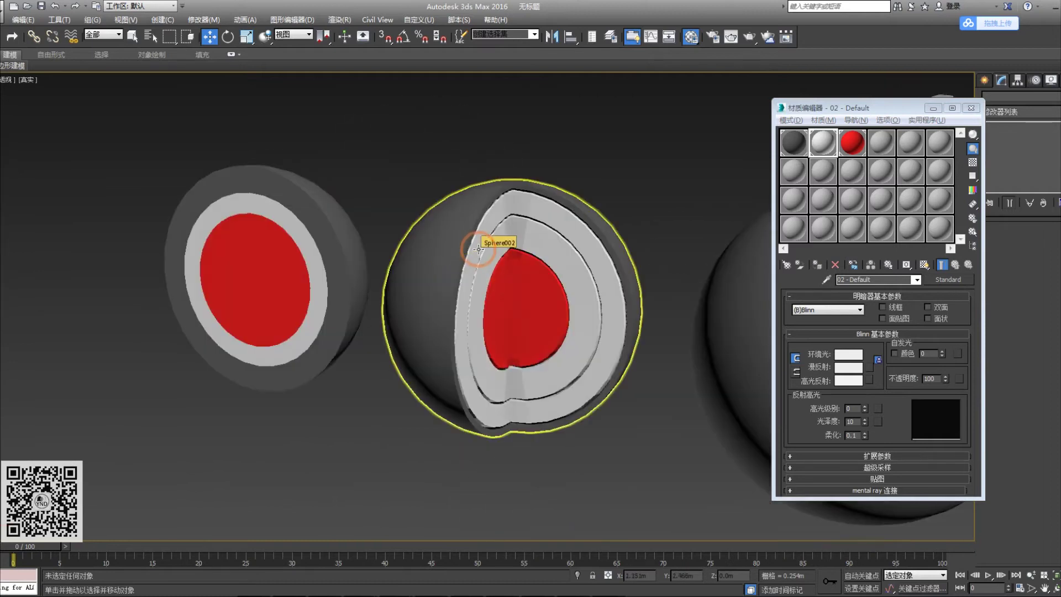
middle_click_drag(547, 259, 511, 245)
scroll(495, 247, "up", 4)
scroll(495, 246, "down", 4)
middle_click_drag(511, 245, 421, 294)
scroll(443, 259, "down", 3)
Step: Select the third sphere with edge display on and delete the polygons of its wedge-shaped cut faces
left_click(491, 292)
key("F4")
middle_click_drag(489, 296, 440, 272, "alt")
scroll(482, 301, "up", 3)
scroll(488, 299, "up", 3)
key("1")
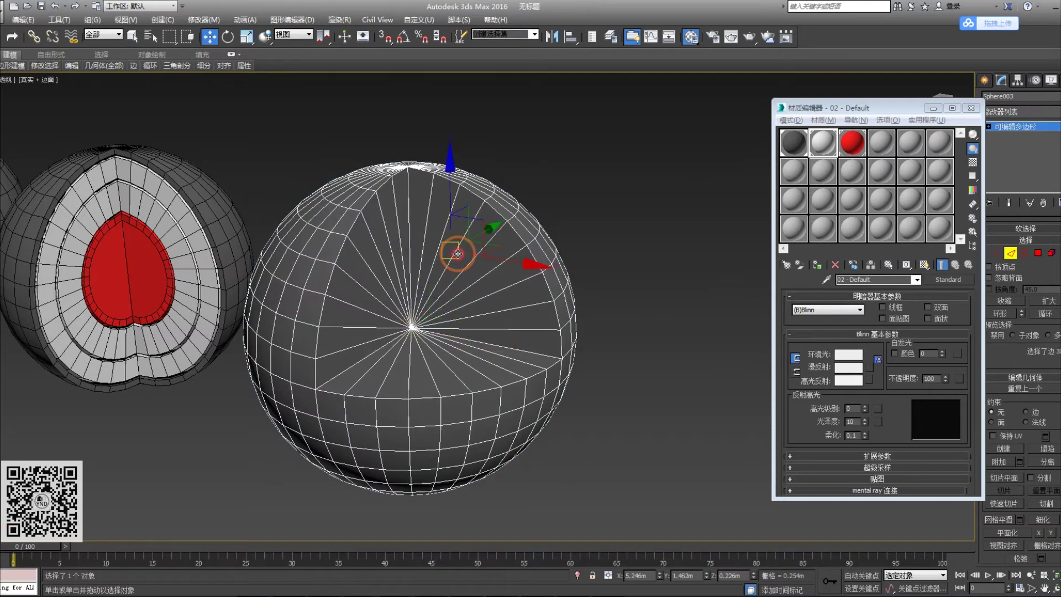
key("4")
left_click(467, 250)
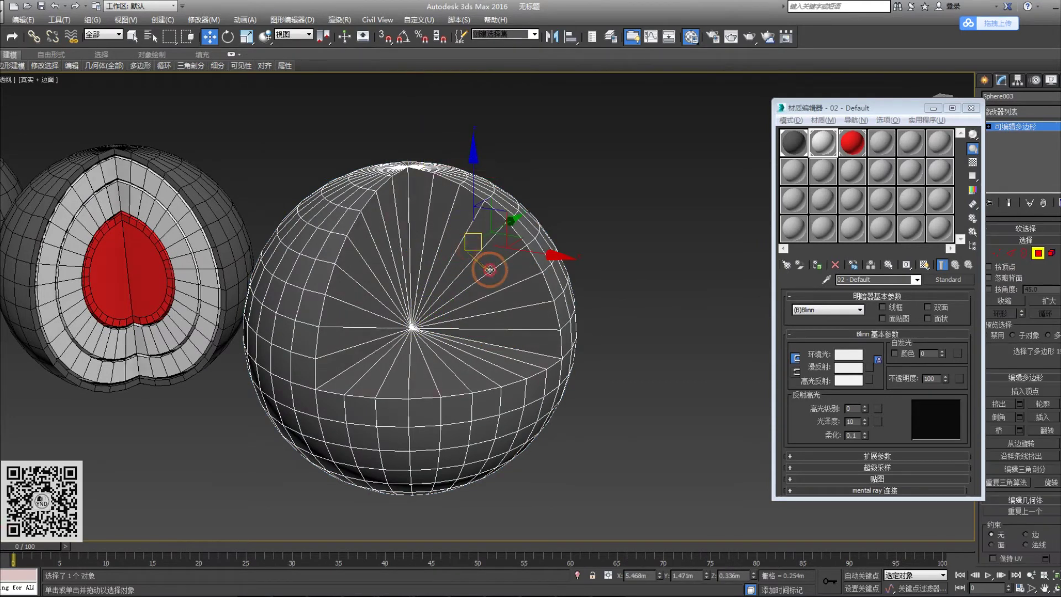
left_click(492, 270, "shift")
key("Delete")
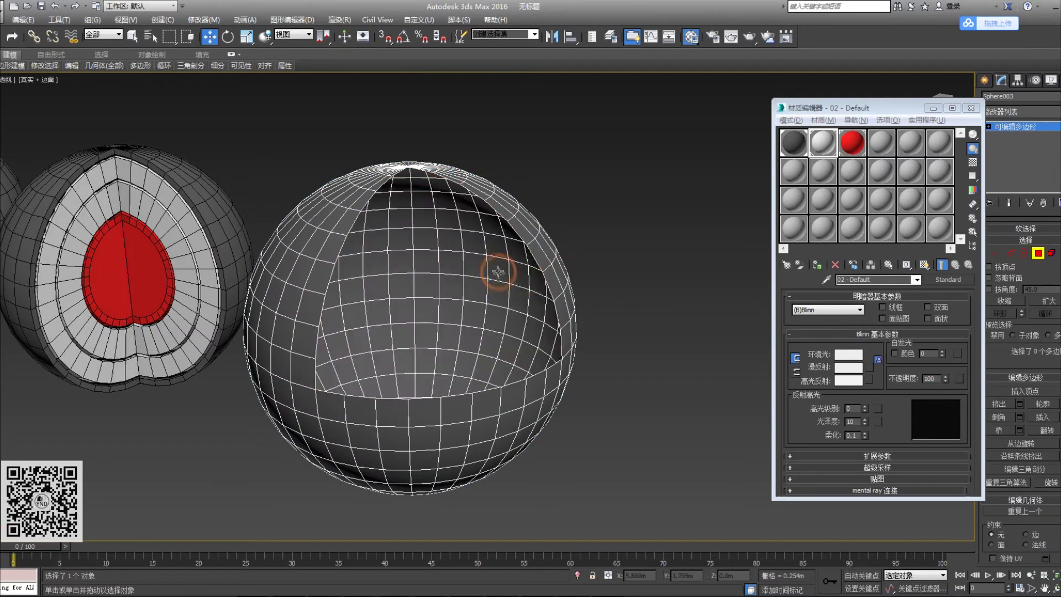
Step: Select the opening's border, extend it inward with new polygons and scale it down to a single point
key("3")
left_click(533, 264)
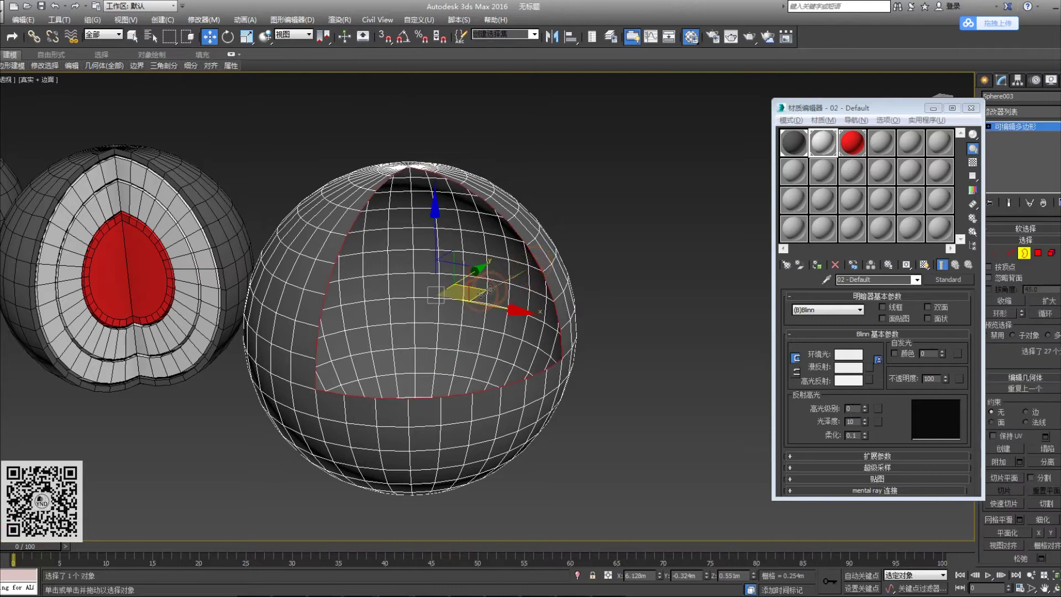
left_click_drag(461, 306, 404, 347, "shift")
middle_click_drag(407, 322, 444, 311, "alt")
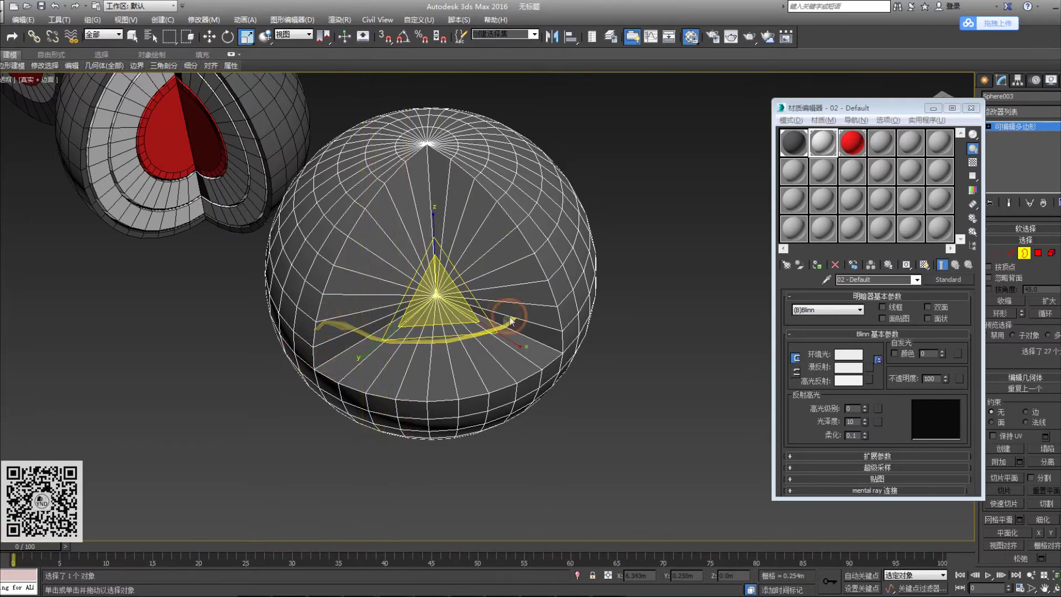
Step: Move the border's converging point to the sphere's centre in the top view and check its position in front and perspective views
middle_click_drag(508, 317, 483, 316)
key("t")
scroll(456, 311, "up", 1)
scroll(444, 308, "down", 2)
key("w")
scroll(450, 304, "up", 2)
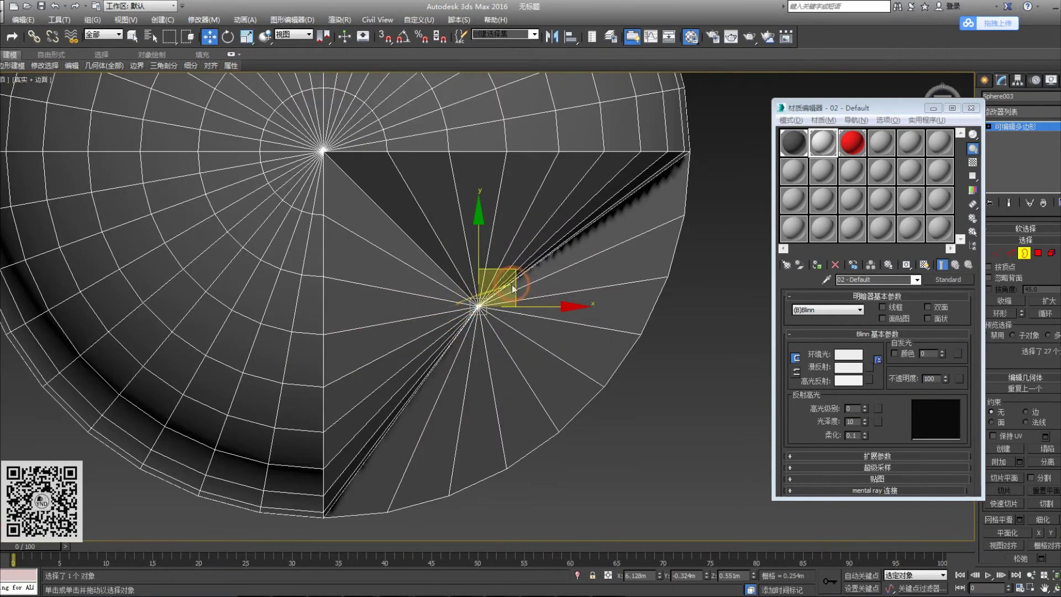
left_click_drag(520, 281, 359, 117)
key("f")
scroll(387, 210, "up", 5)
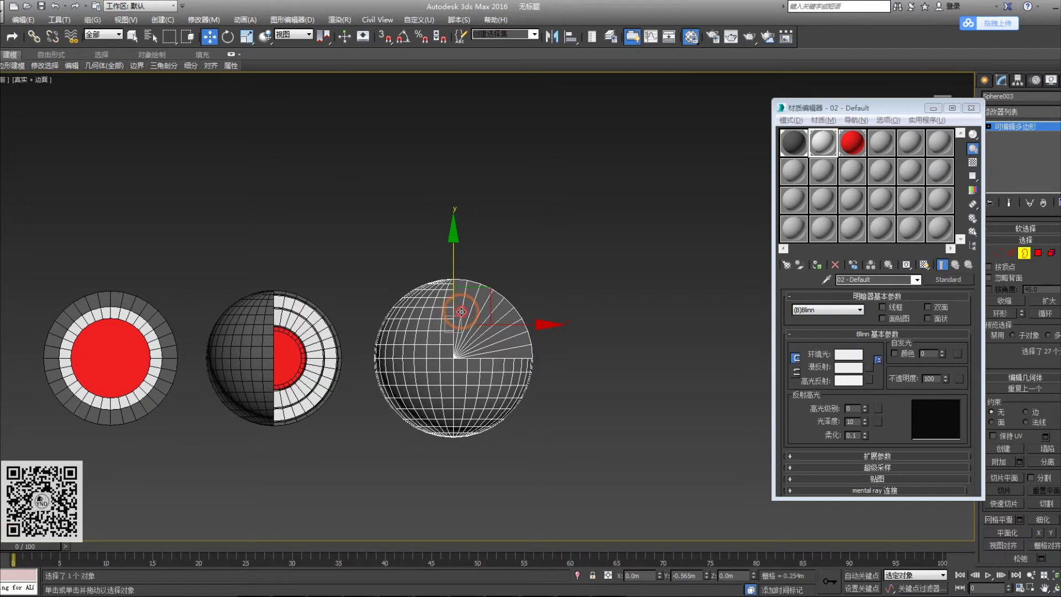
key("p")
scroll(464, 331, "up", 10)
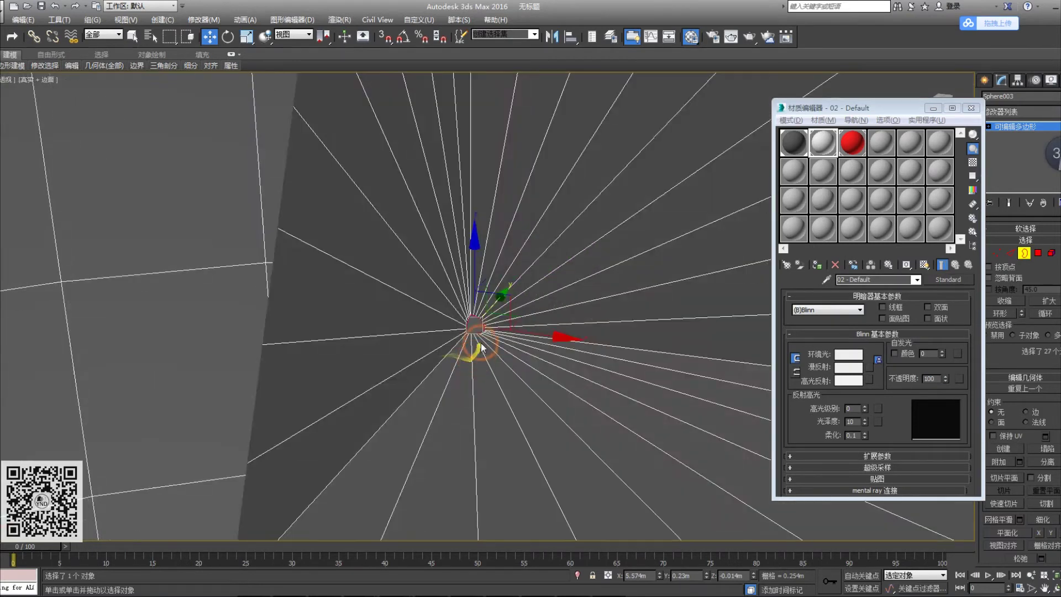
scroll(482, 326, "down", 10)
Step: Select the ring of radial edges on the new cut faces and start connecting them with 1 segment
key("2")
left_click(568, 221)
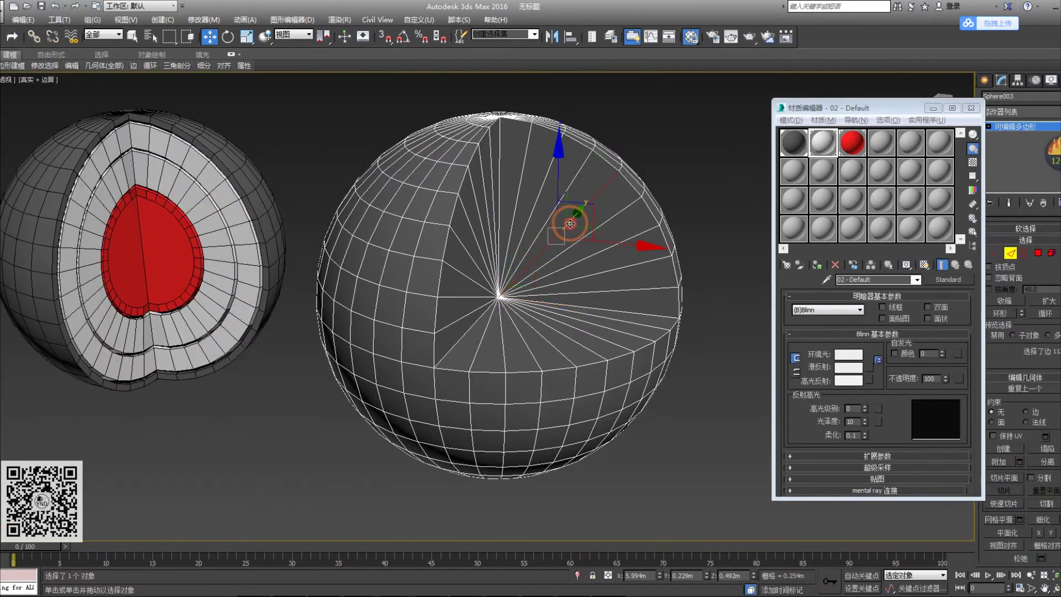
key("alt+r")
middle_click_drag(642, 250, 550, 229, "alt")
right_click(547, 225)
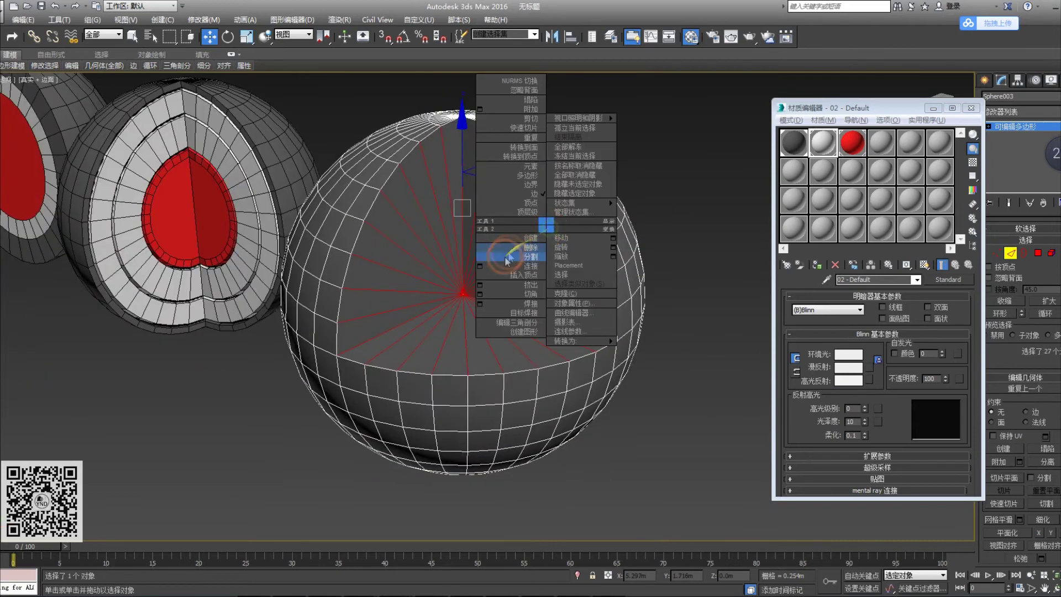
left_click(480, 265)
Step: Circle the connection's slide value in red on a temporary screenshot and discard it
middle_click_drag(479, 266, 275, 364, "alt")
key("ctrl+alt+a")
left_click_drag(194, 200, 685, 500)
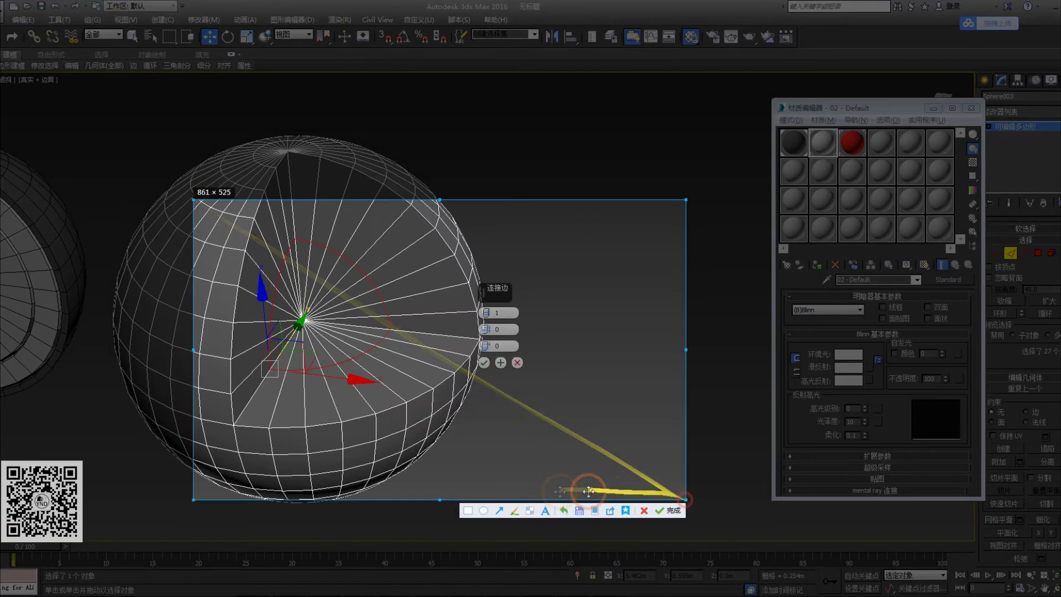
left_click(509, 515)
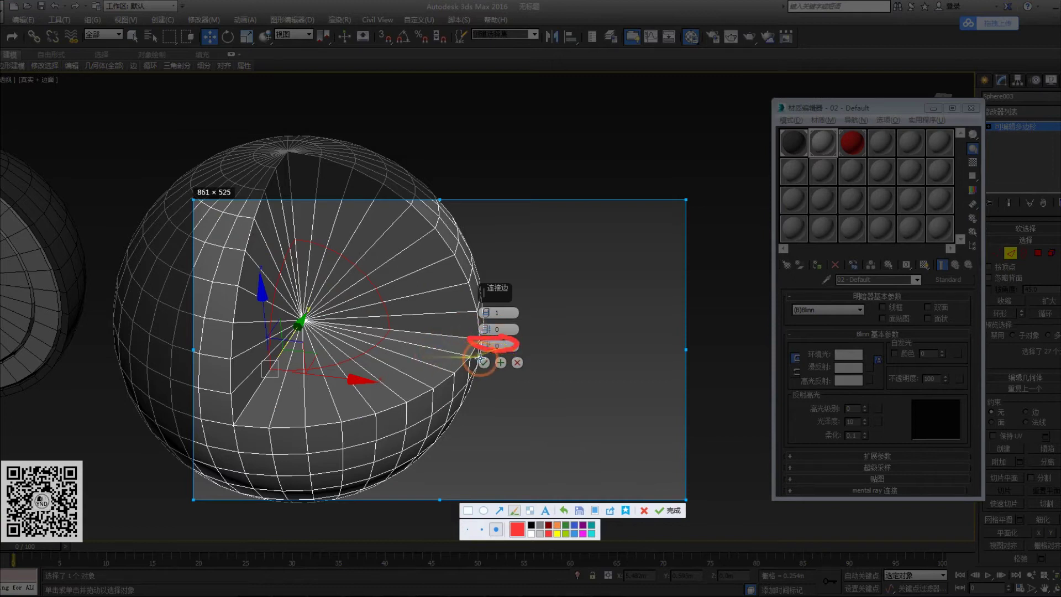
key("Escape")
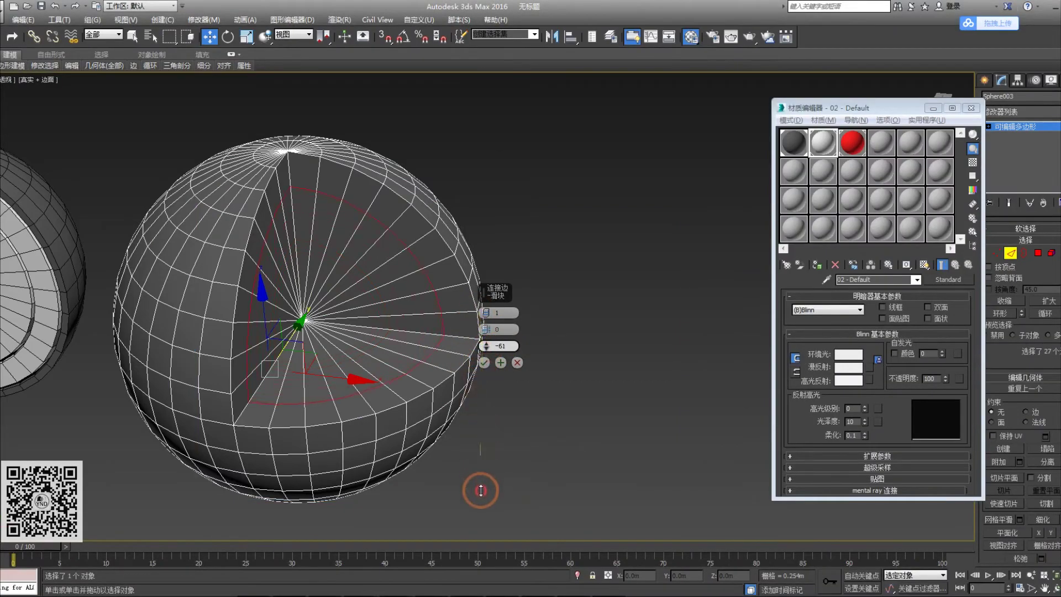
Step: Apply the connection with a slide of about -61 and delete the cut-face polygons inside the new loop
left_click(485, 365)
middle_click_drag(482, 375, 518, 389)
key("4")
left_click(408, 273)
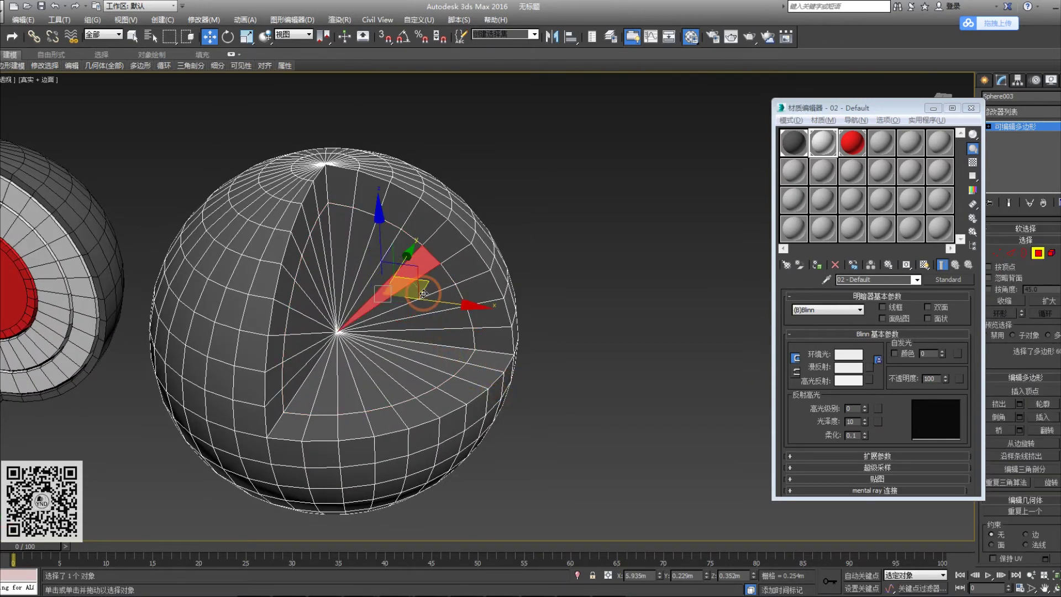
middle_click_drag(423, 288, 431, 286)
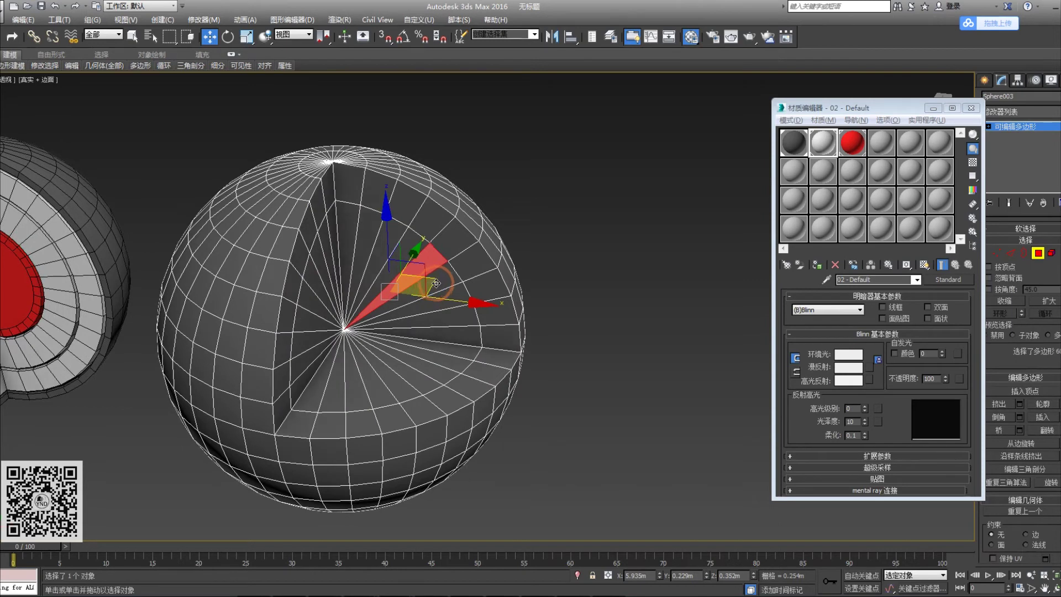
left_click(440, 278, "shift")
middle_click_drag(439, 280, 533, 281, "alt")
key("Delete")
left_click(1038, 257)
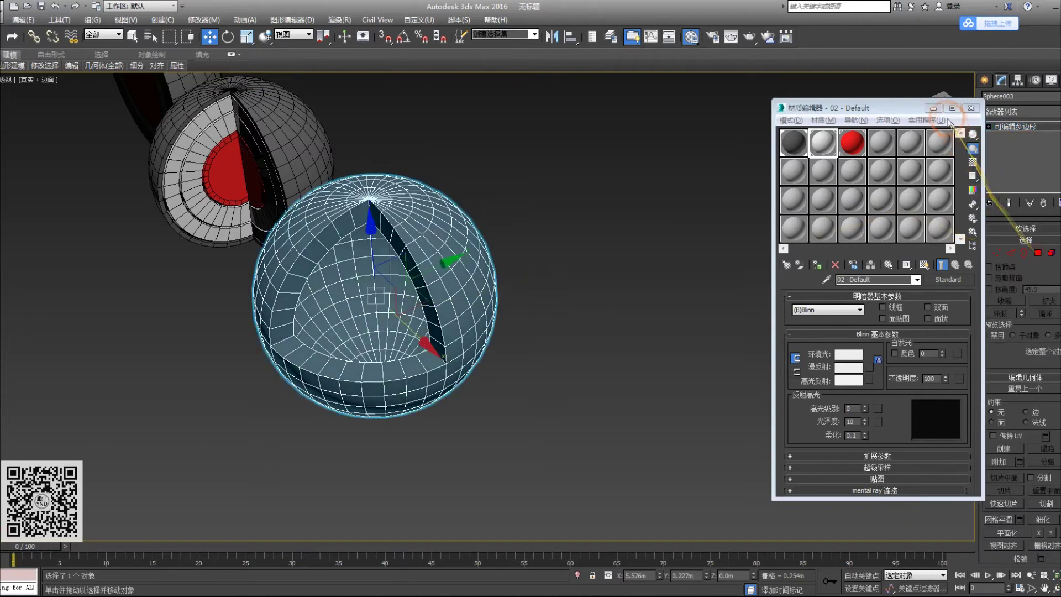
Step: Close the material editor and create a sphere in the front view as a core filling the hollow of the third sphere
left_click(971, 108)
left_click(984, 80)
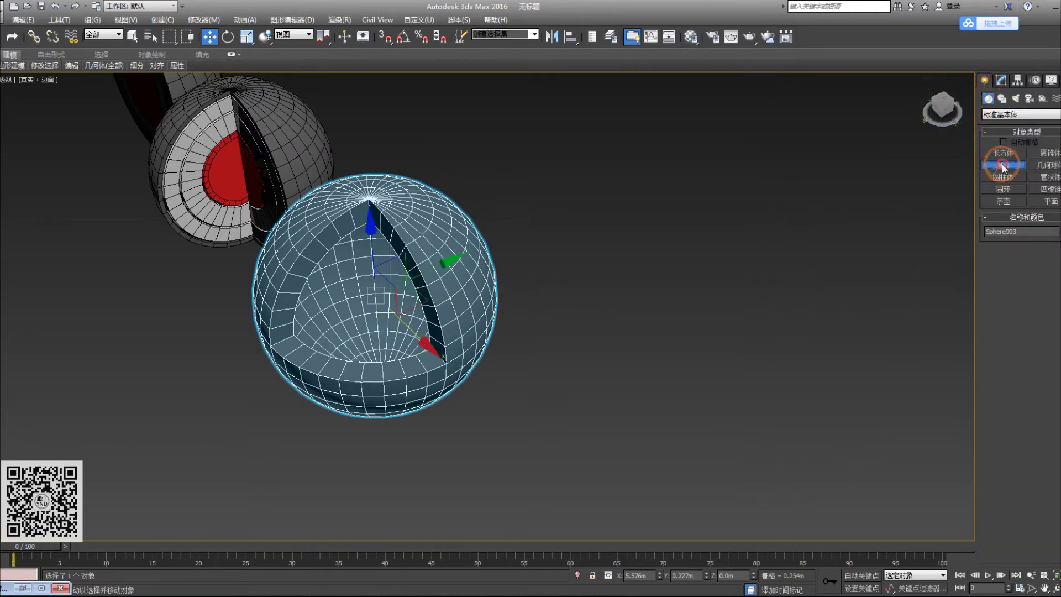
left_click(1003, 166)
key("f")
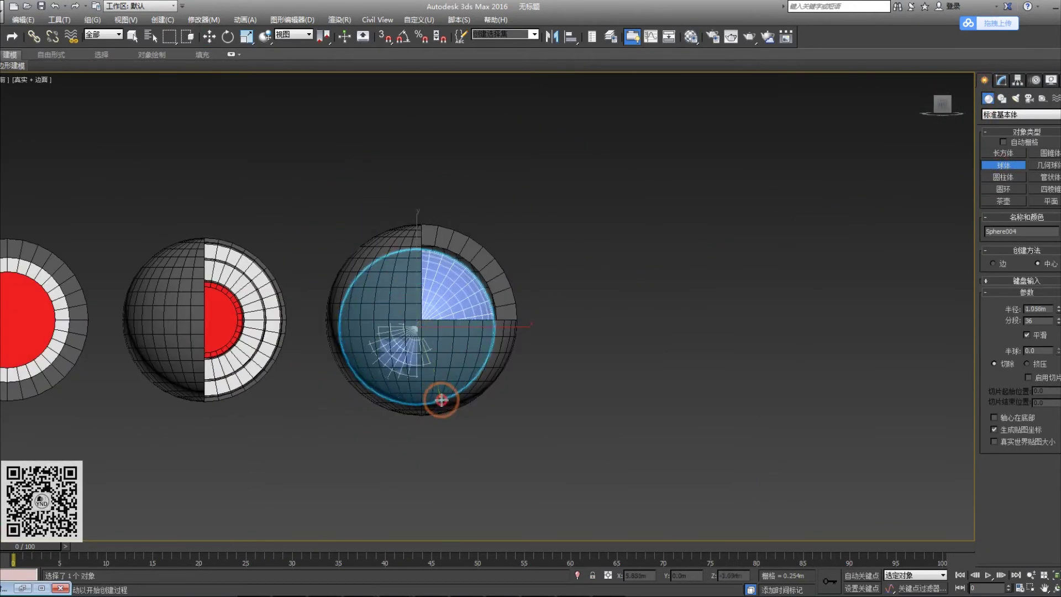
middle_click_drag(440, 403, 724, 351, "alt")
left_click(590, 362)
Step: Examine the new core inside the cut shell from several angles, with and without edge display, and select the shell
middle_click_drag(488, 331, 540, 316, "alt")
key("F4")
middle_click_drag(697, 348, 440, 392)
key("F4")
key("F4")
left_click(399, 351)
middle_click_drag(399, 352, 438, 346, "alt")
key("F4")
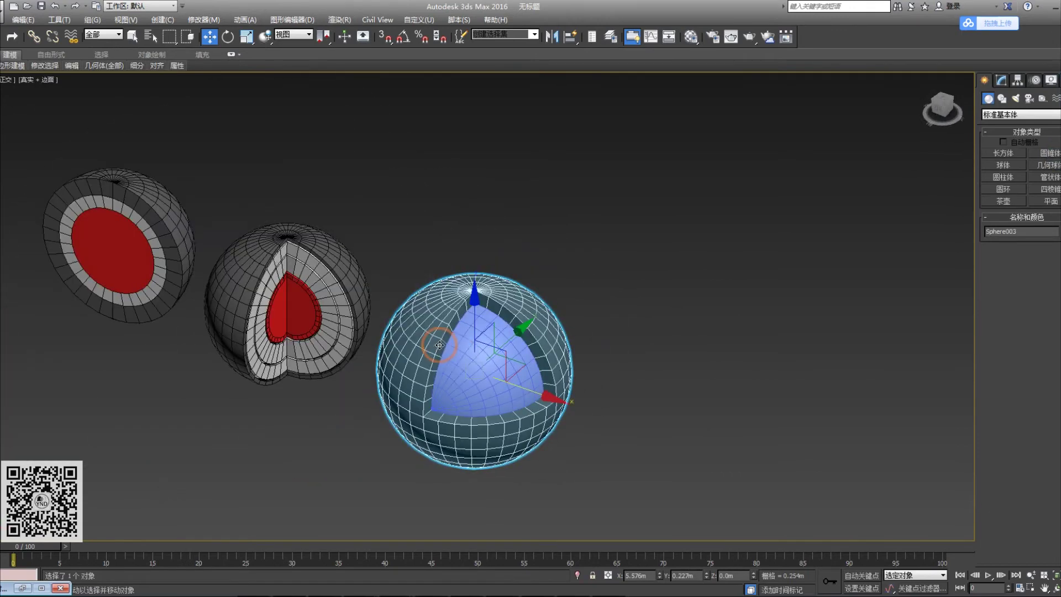
Step: Try to move the outer shell away from its core and undo the move
left_click_drag(438, 345, 477, 360)
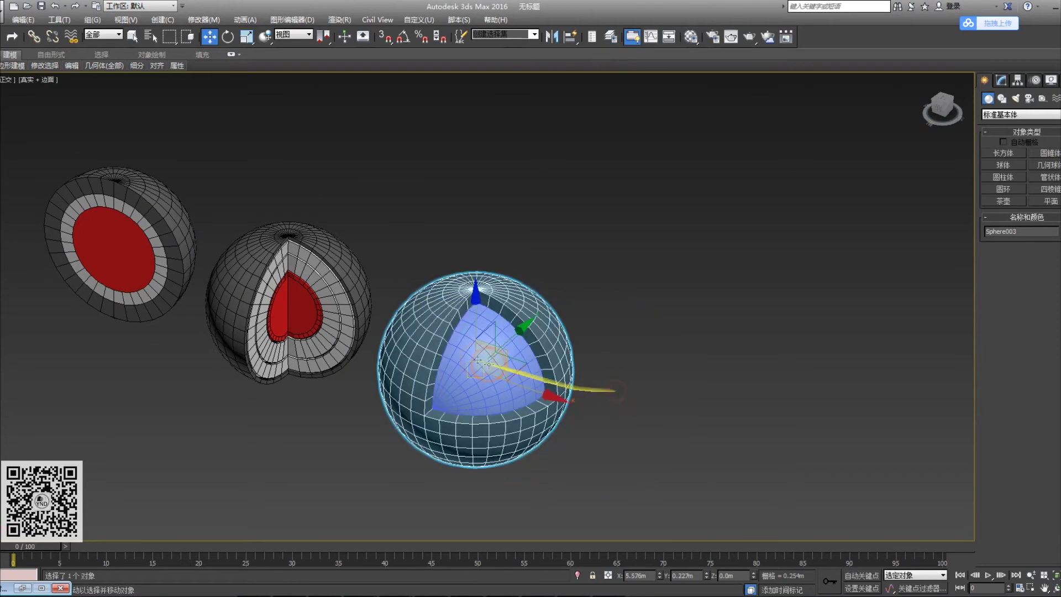
left_click_drag(612, 379, 648, 388)
key("ctrl+z")
Step: Clone the outer shell as one independent copy along the X axis, placed at about X 10.64 m
middle_click_drag(585, 393, 532, 383, "alt")
left_click(625, 445)
middle_click_drag(525, 327, 493, 406, "alt")
scroll(447, 359, "up", 3)
left_click(442, 360)
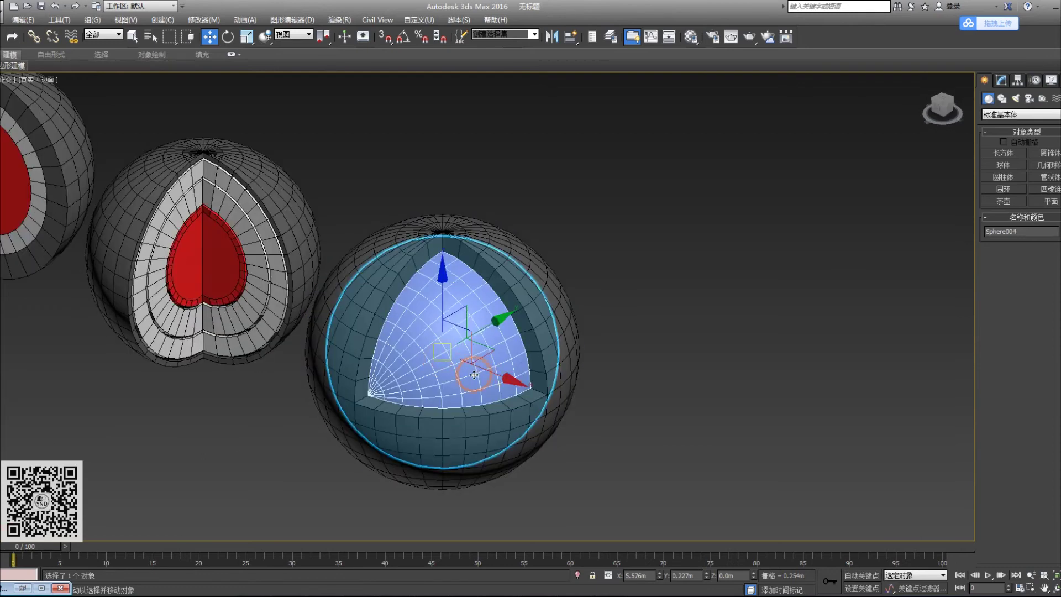
left_click(558, 341)
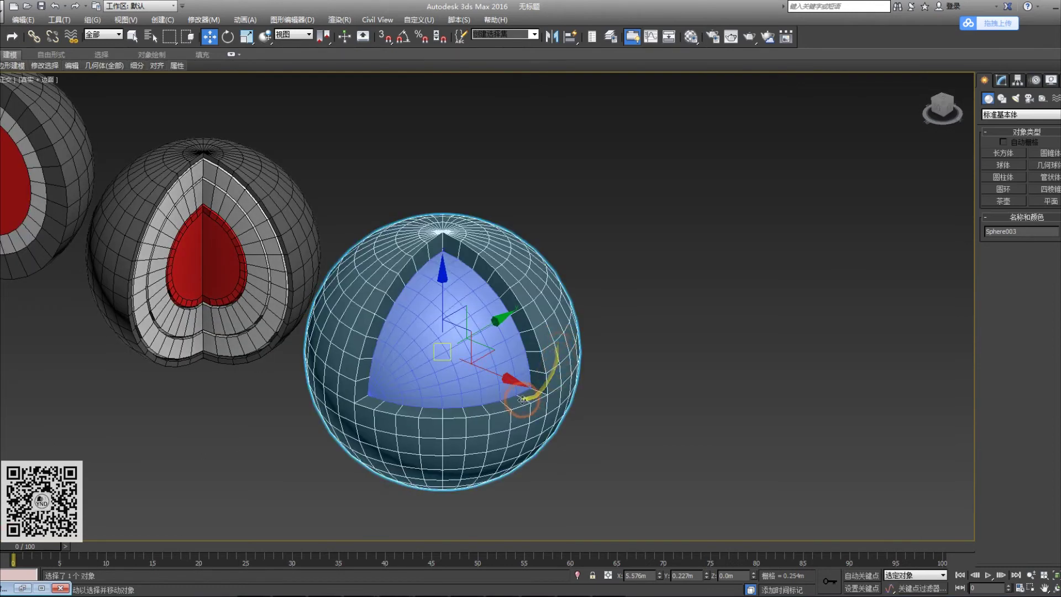
left_click_drag(498, 375, 905, 556, "shift")
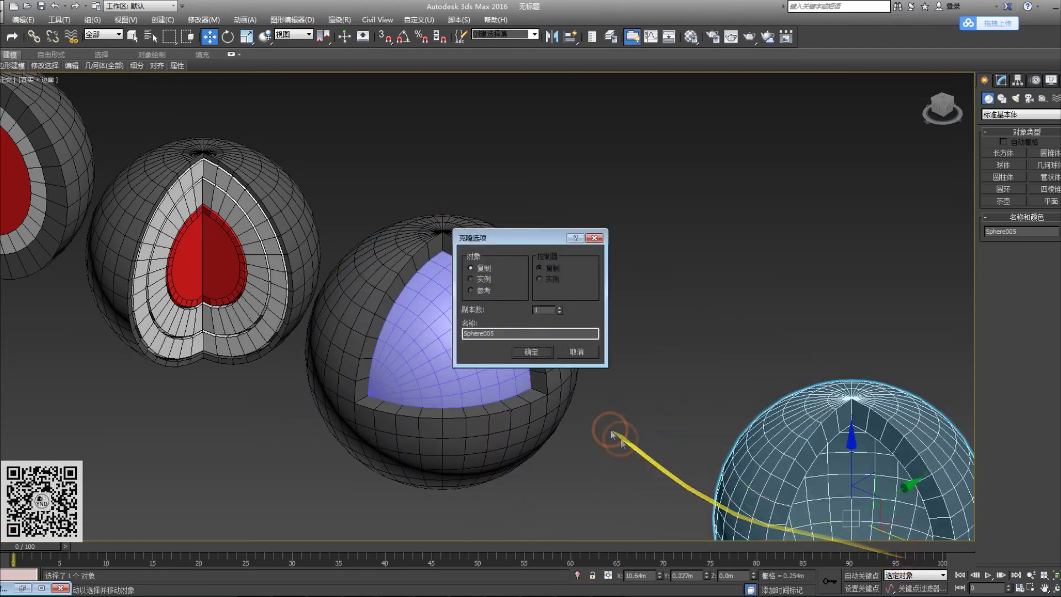
left_click(534, 357)
Step: Select the polygons forming the rim around the copied shell's opening, delete them and leave polygon editing
key("z")
mouse_move(602, 395)
middle_mouse_down("alt")
mouse_move(523, 413)
mouse_move(547, 447)
mouse_move(316, 358)
mouse_move(417, 370)
mouse_move(526, 344)
mouse_move(549, 257)
mouse_move(521, 308)
mouse_move(449, 362)
middle_mouse_up("alt")
left_click(525, 436)
scroll(475, 376, "down", 3)
left_click(575, 393)
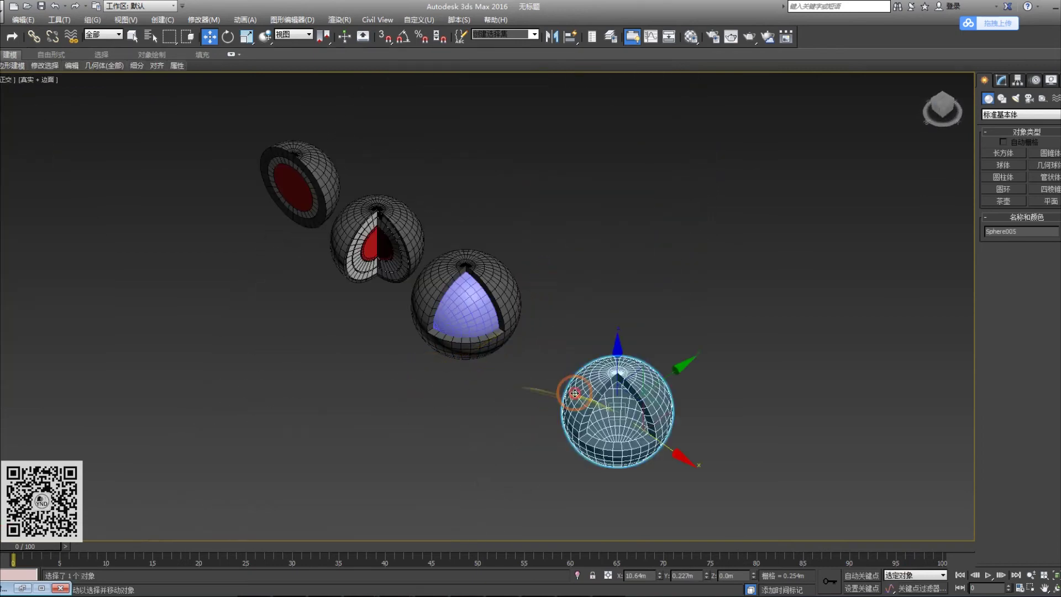
key("z")
middle_click_drag(604, 364, 609, 354, "alt")
key("4")
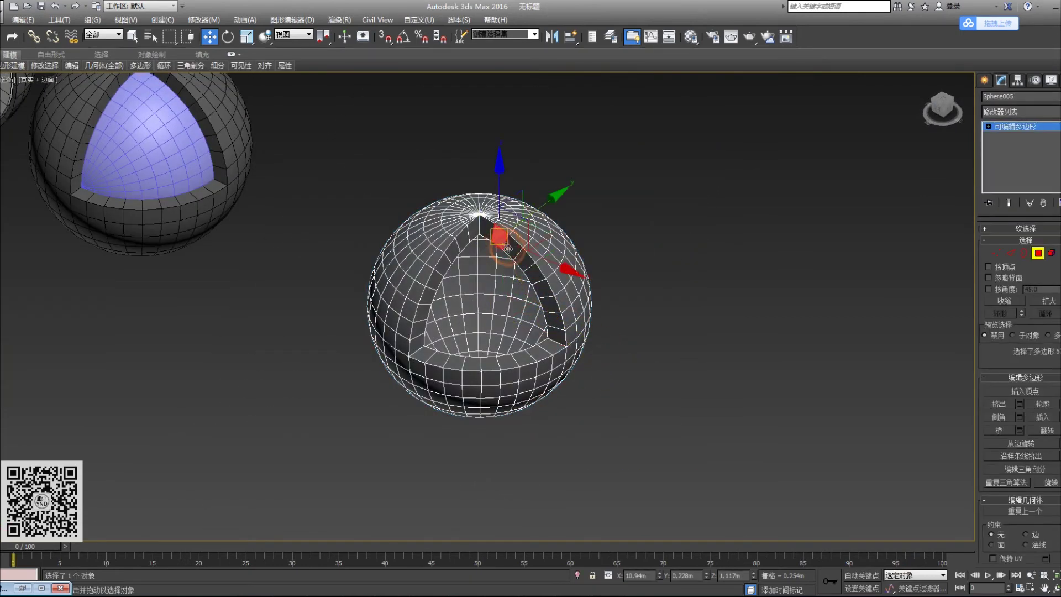
key("Delete")
mouse_move(509, 325)
middle_mouse_down()
mouse_move(496, 321)
mouse_move(515, 318)
middle_mouse_up()
left_click(1037, 253)
Step: Add a Shell modifier to the copied open sphere surface and set its inner amount to 0.188 m
middle_click_drag(621, 326, 643, 345, "alt")
left_click(614, 416)
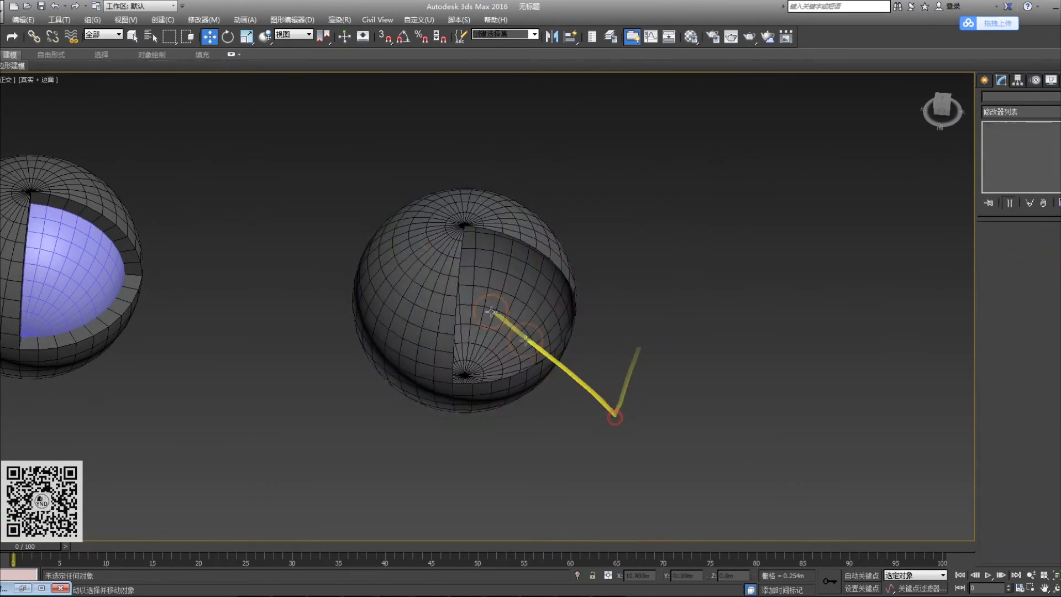
left_click_drag(543, 390, 541, 386)
middle_click_drag(541, 386, 483, 372, "alt")
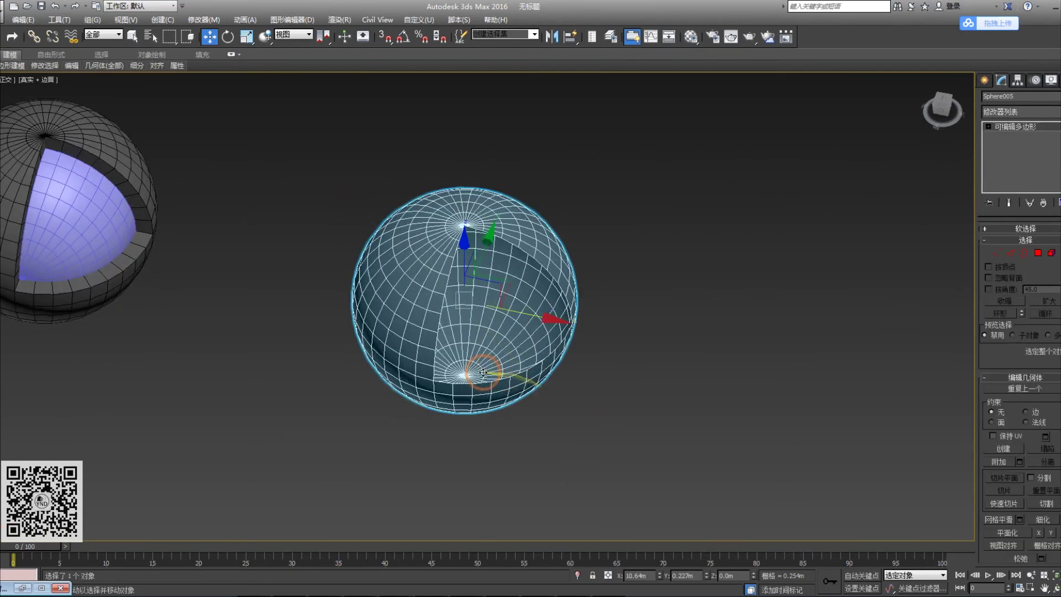
left_click(1009, 119)
scroll(1020, 431, "down", 10)
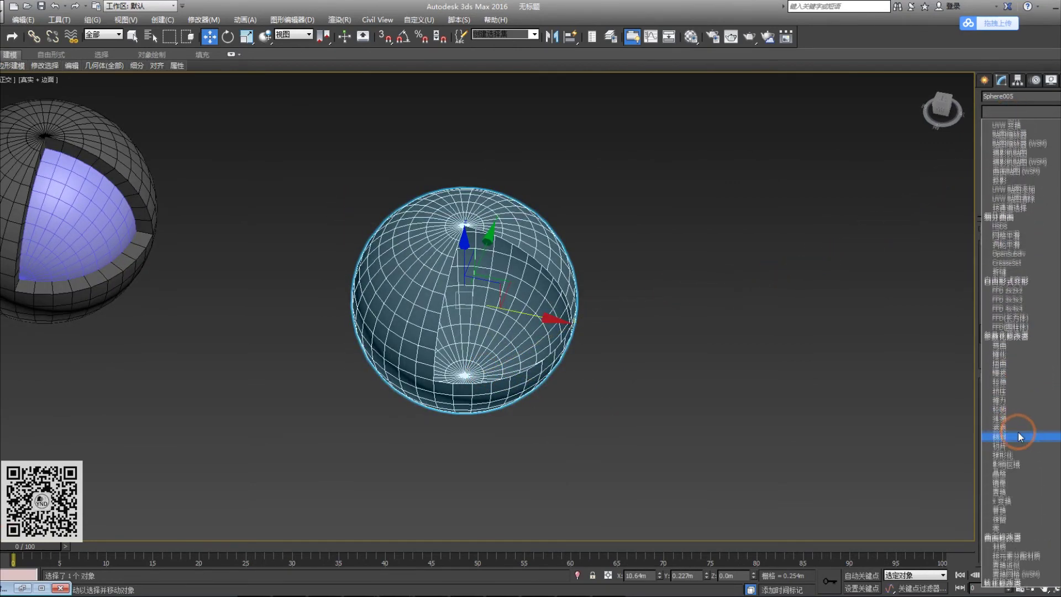
scroll(1017, 431, "down", 2)
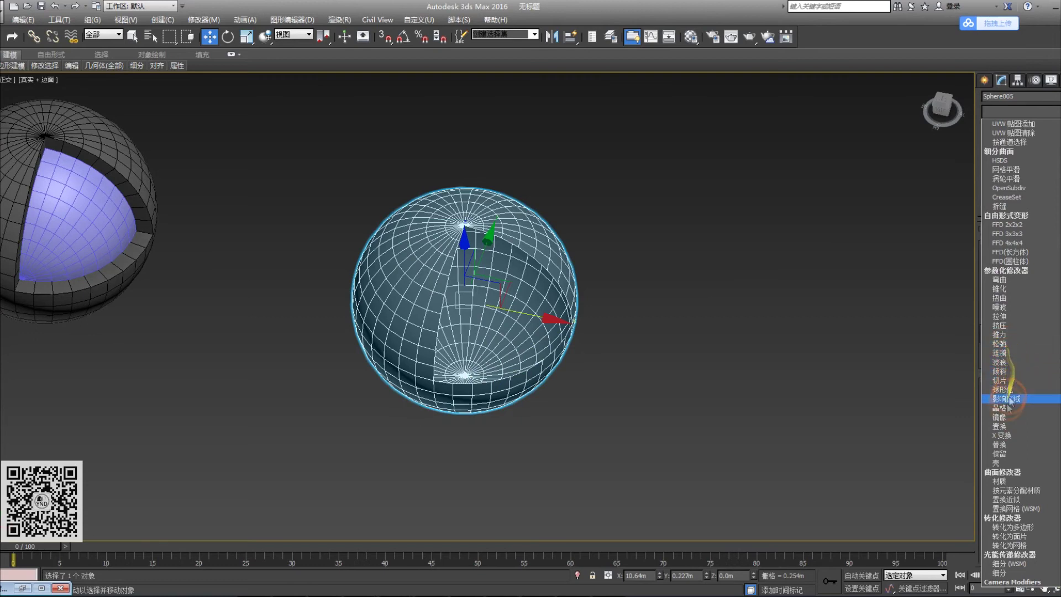
left_click(995, 463)
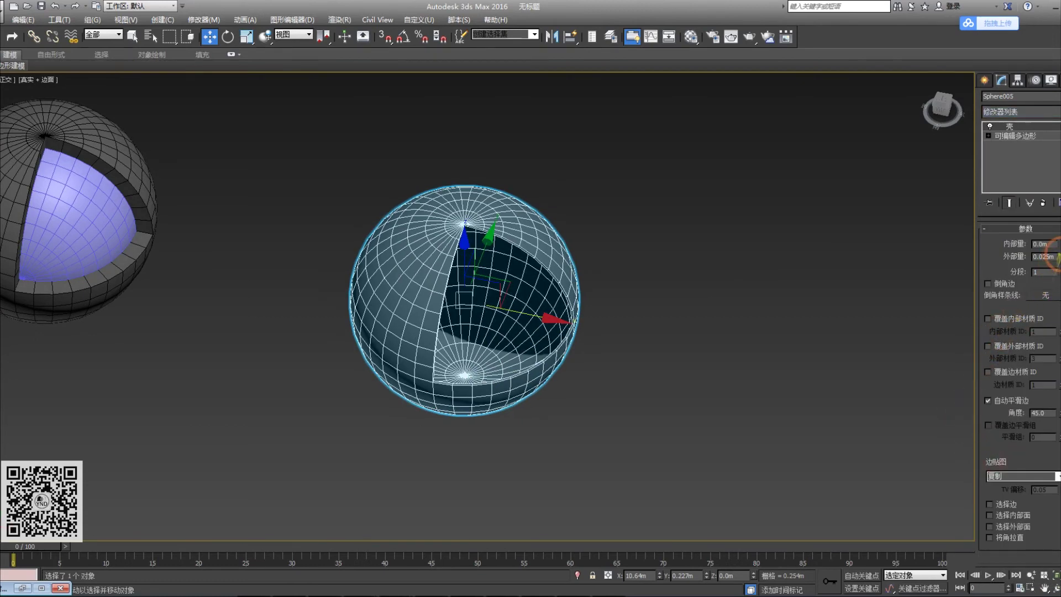
left_click_drag(1034, 107, 986, 504)
Step: Examine the thickened shell from several angles, with and without edge display
left_click(760, 403)
middle_click_drag(757, 402, 640, 366, "alt")
key("F4")
scroll(487, 311, "down", 3)
middle_click_drag(478, 305, 499, 340, "alt")
key("F4")
scroll(838, 351, "up", 2)
Step: Move the thickened shell along the X axis to about X 8.635 m, beside the other models, and deselect it
middle_click_drag(840, 351, 622, 374)
left_click(649, 344)
scroll(540, 379, "down", 2)
middle_click_drag(540, 379, 553, 409)
middle_click_drag(517, 393, 527, 359, "alt")
scroll(500, 381, "up", 1)
left_click_drag(711, 403, 640, 421)
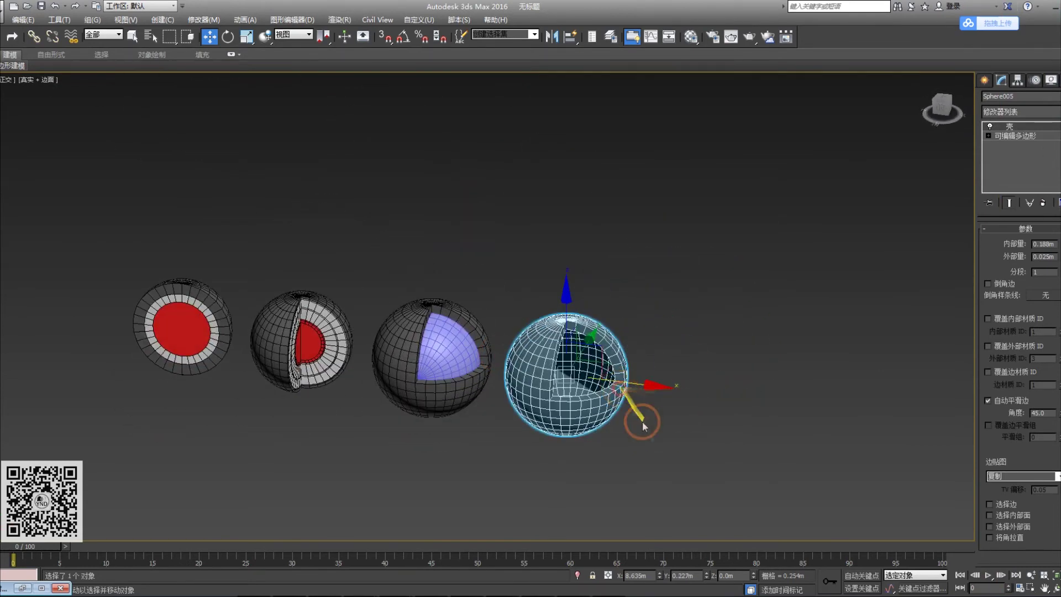
left_click(639, 436)
Step: Turn off the edge display and inspect the smooth shaded cut spheres
scroll(640, 438, "up", 4)
key("F4")
scroll(608, 435, "down", 4)
middle_click_drag(652, 428, 600, 424)
scroll(575, 416, "up", 4)
middle_click_drag(533, 413, 616, 421, "alt")
scroll(450, 423, "down", 4)
middle_click_drag(451, 423, 523, 423)
Step: Assign the red 03 - Default material to the blue core sphere and close the material editor
left_click(500, 399)
scroll(516, 449, "up", 3)
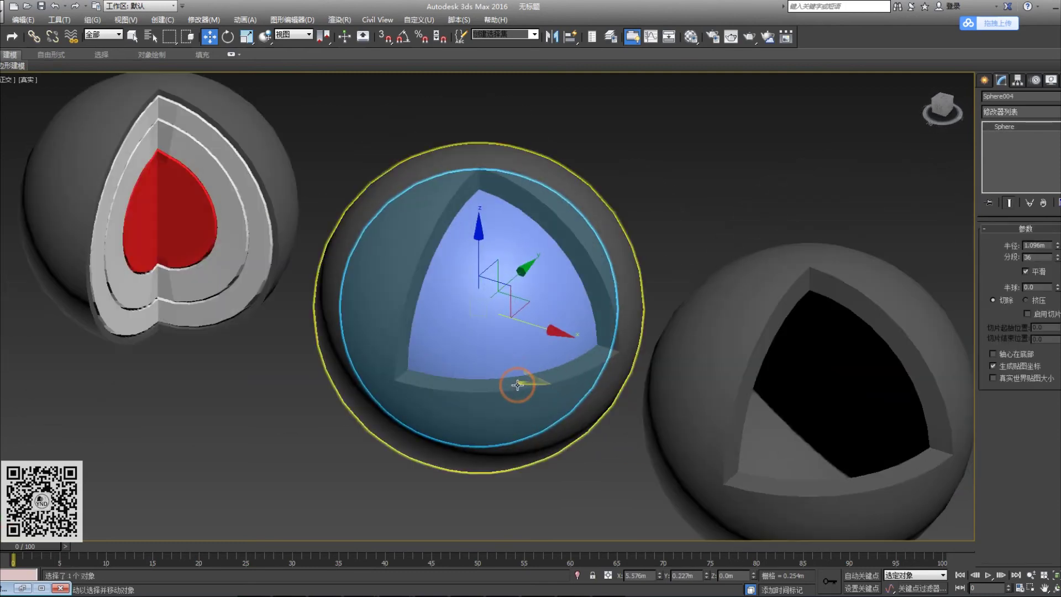
key("m")
left_click(852, 142)
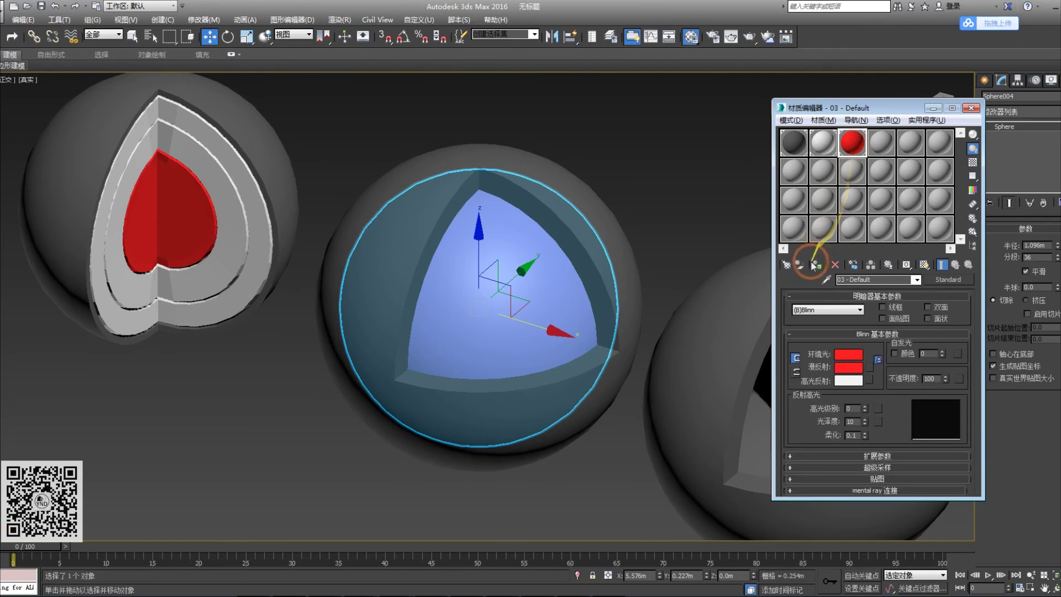
key("m")
Step: Select all the core-shell models and frame them together to review the finished row
left_click(652, 203)
scroll(525, 326, "down", 5)
scroll(502, 326, "up", 3)
middle_click_drag(525, 328, 495, 348, "alt")
scroll(495, 348, "down", 3)
middle_click_drag(405, 362, 364, 343, "alt")
left_click_drag(168, 234, 828, 459)
key("z")
middle_click_drag(554, 438, 522, 478, "alt")
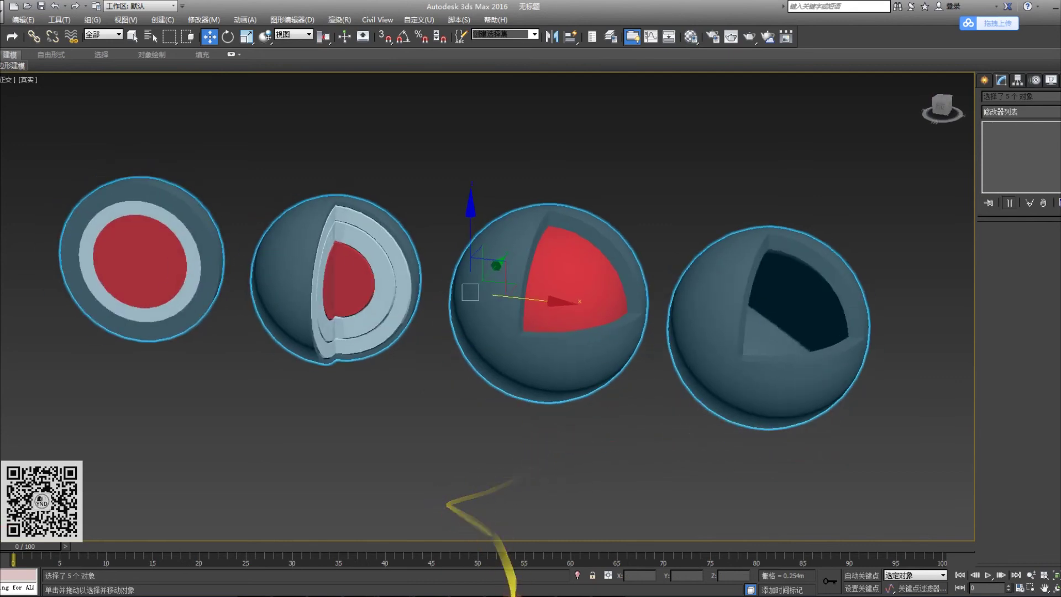
Step: Switch to the image viewer and examine the core-shell reference illustrations in 幻灯片3.JPG, from the Earth model to examples A–D
left_click(373, 565)
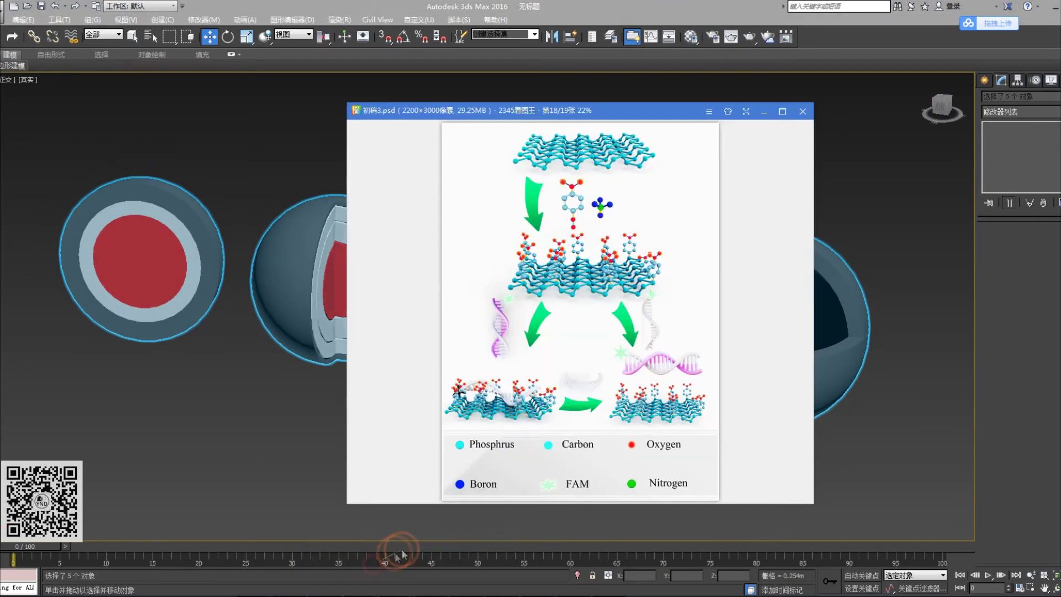
left_click(391, 586)
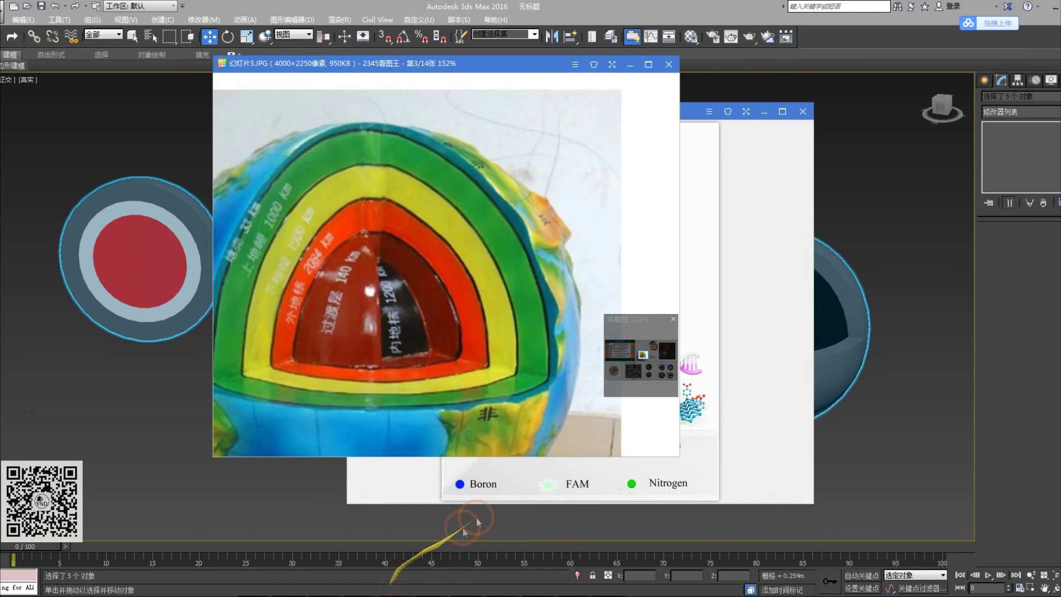
scroll(484, 325, "down", 3)
scroll(473, 299, "down", 5)
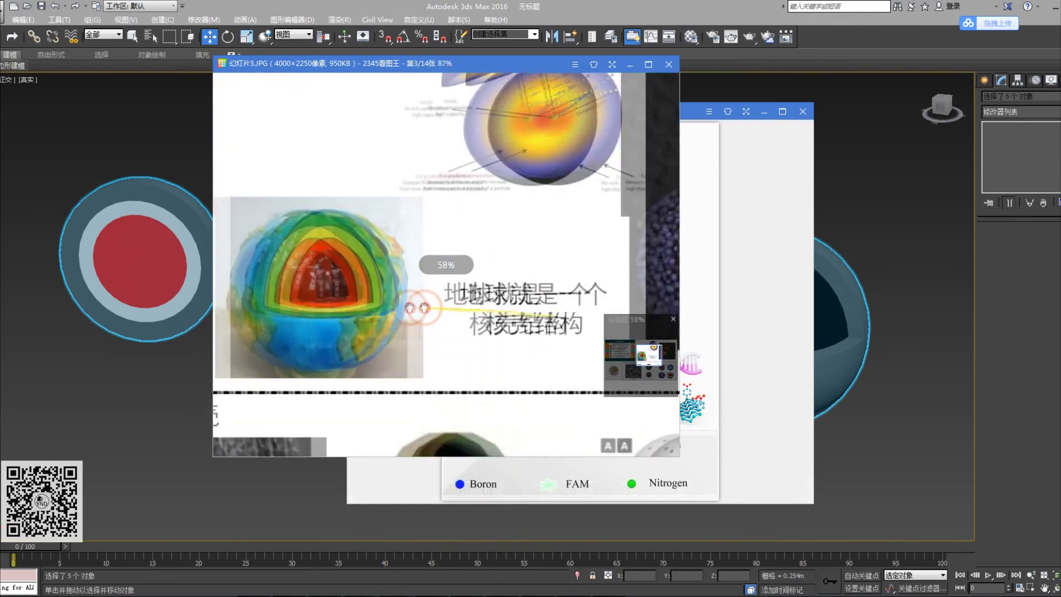
left_click_drag(559, 278, 573, 273)
left_click_drag(458, 319, 577, 285)
left_click_drag(453, 357, 429, 190)
left_click_drag(409, 279, 359, 172)
left_click_drag(334, 281, 449, 257)
mouse_move(333, 288)
left_mouse_down()
mouse_move(439, 275)
mouse_move(322, 300)
left_mouse_up()
left_click_drag(462, 299, 277, 300)
left_click_drag(429, 303, 229, 302)
left_click_drag(470, 285, 431, 293)
left_click_drag(497, 298, 474, 293)
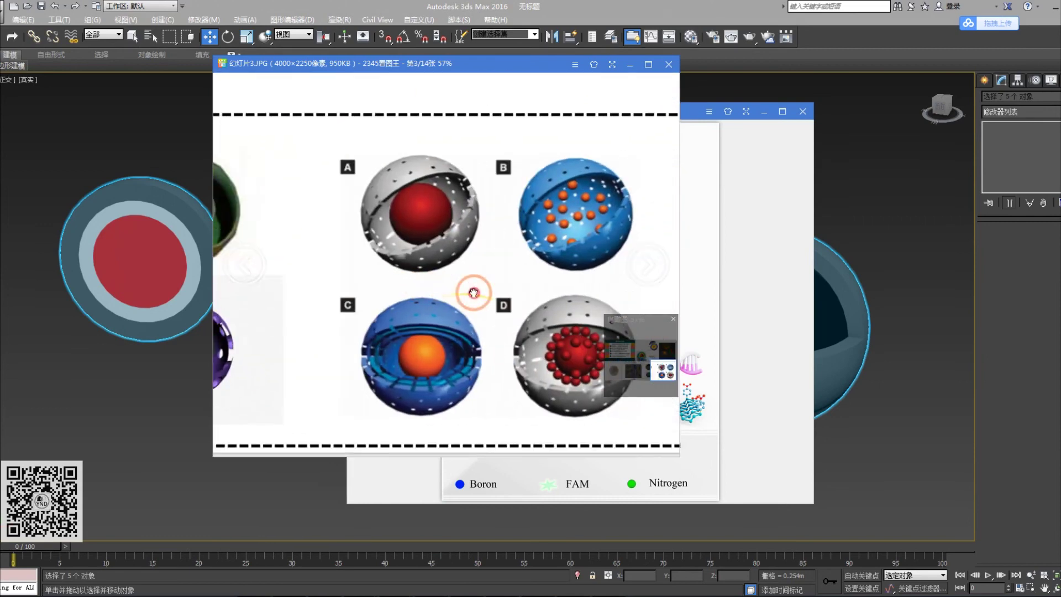
Step: Return to 3ds Max, frame the four core-shell models and clear the selection
left_click(882, 376)
scroll(648, 338, "down", 4)
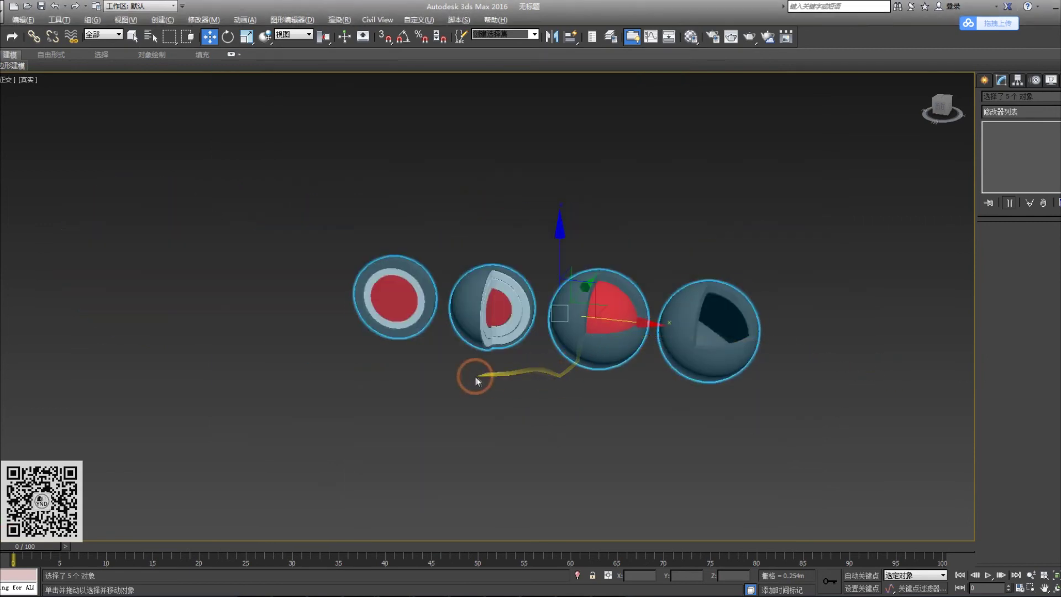
middle_click_drag(475, 376, 484, 380, "alt")
key("z")
left_click(505, 415)
left_click(621, 595)
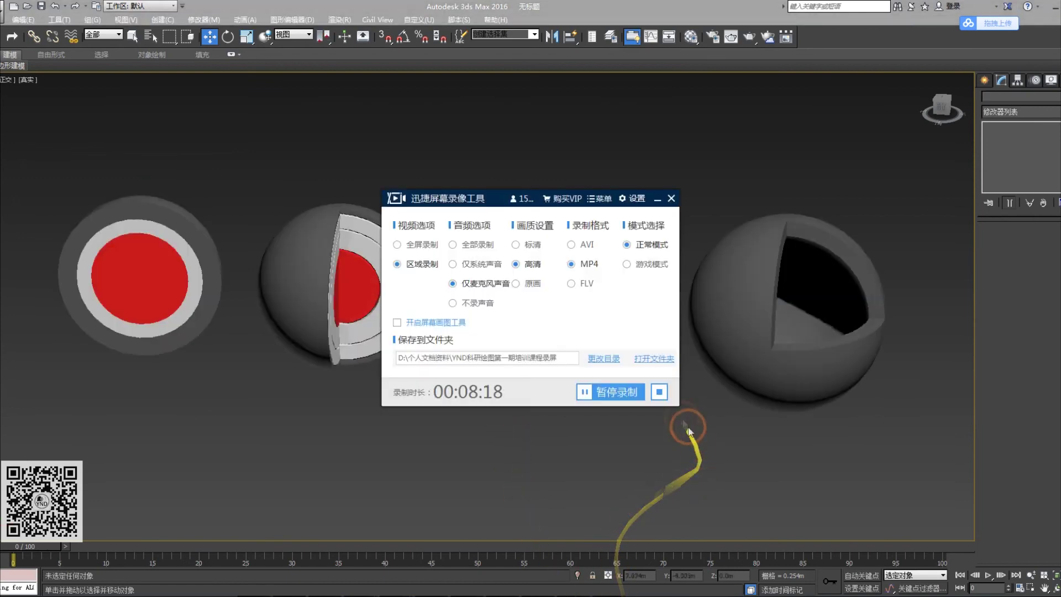
left_click(665, 393)
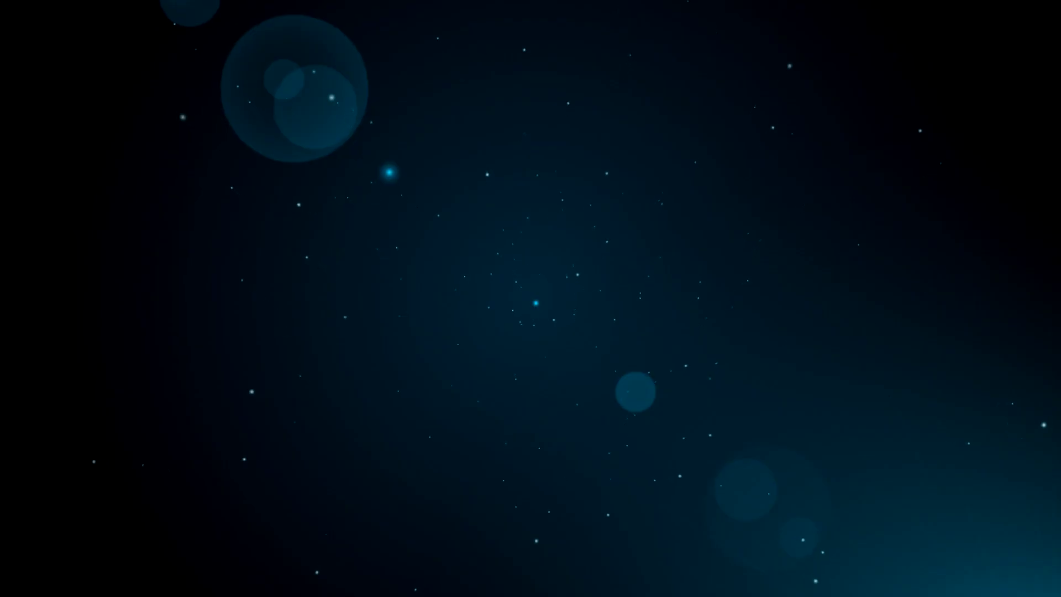